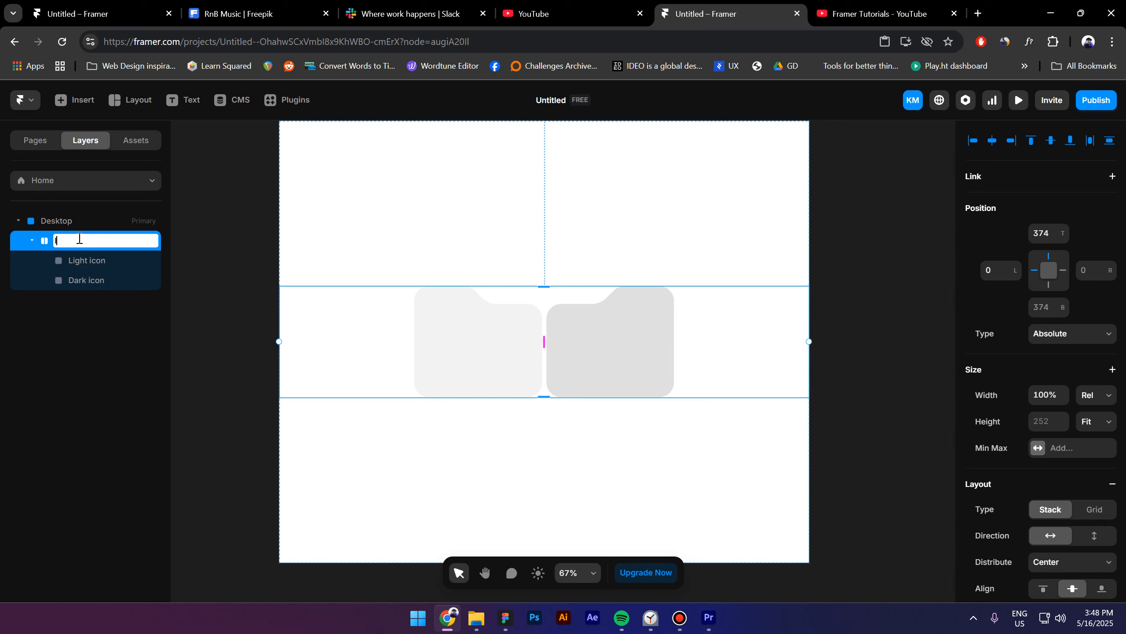
Set both the Light icon and Dark icon layers to absolute positioning and centre them horizontally so they overlap
left_click(80, 261)
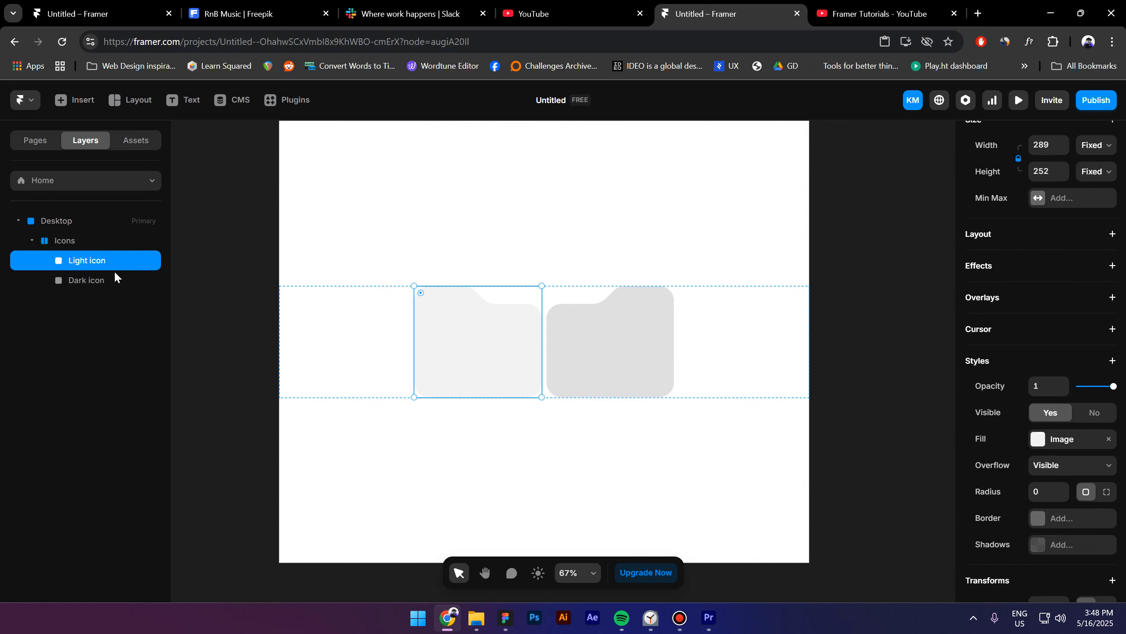
left_click(85, 279, "shift")
scroll(1023, 314, "up", 5)
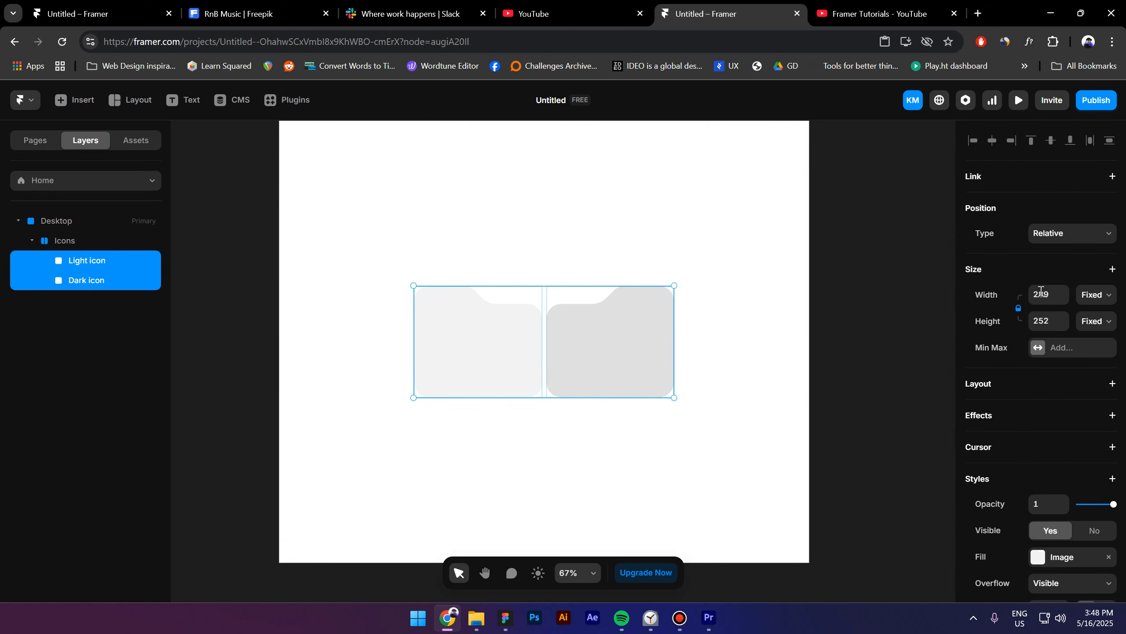
left_click(1070, 234)
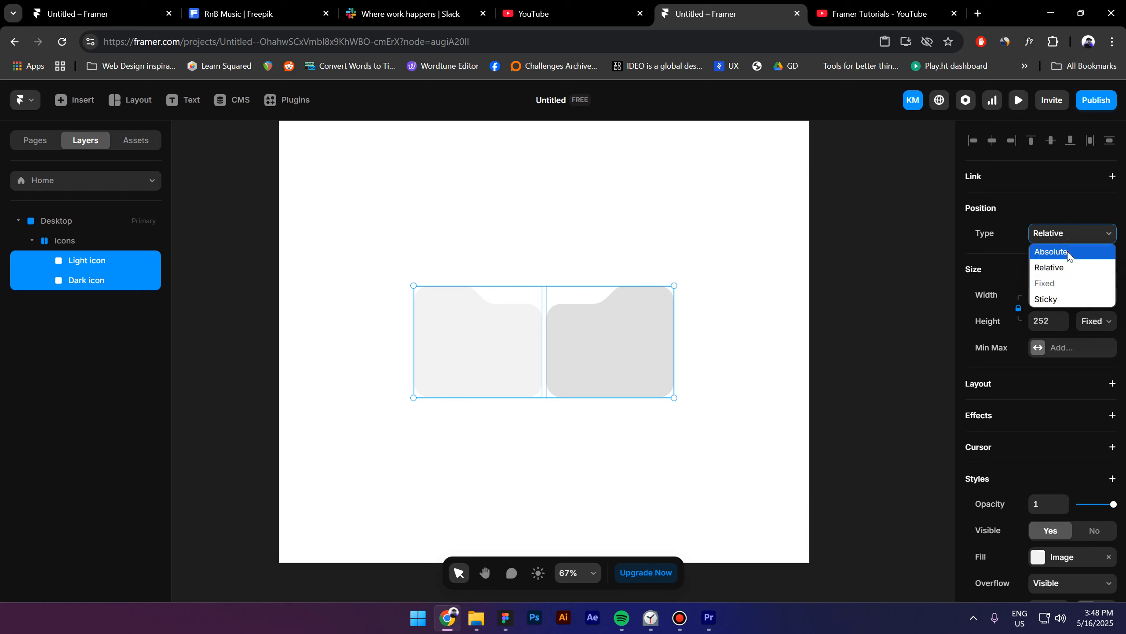
left_click(1067, 252)
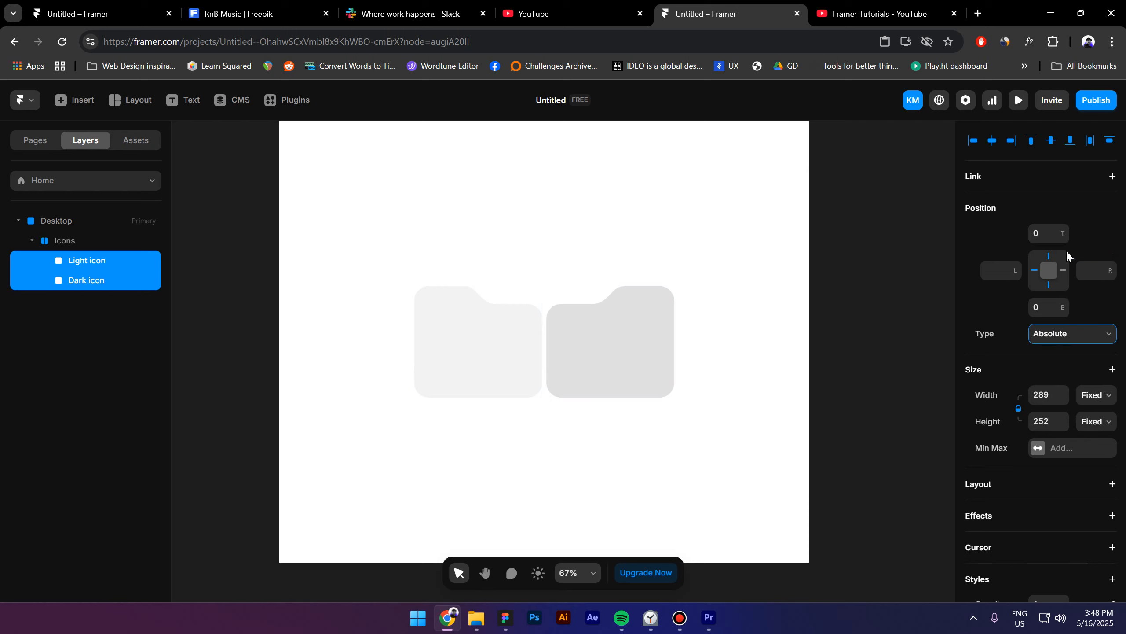
left_click(994, 142)
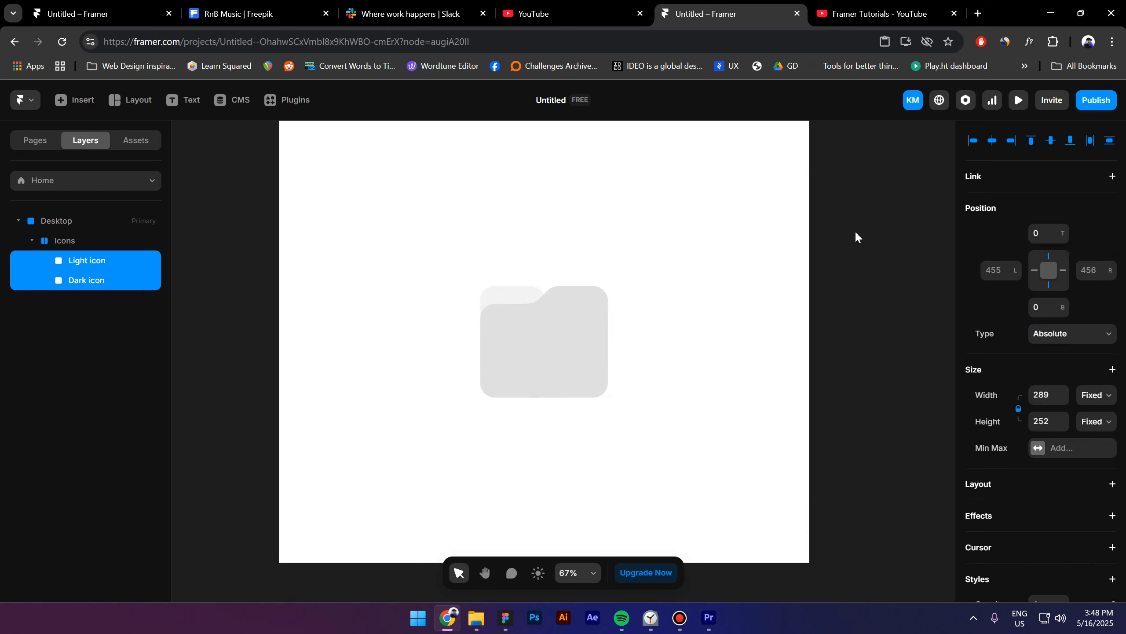
left_click(227, 424)
Bring the Light icon in front of the Dark icon by setting its Z Index to 2
left_click(106, 265)
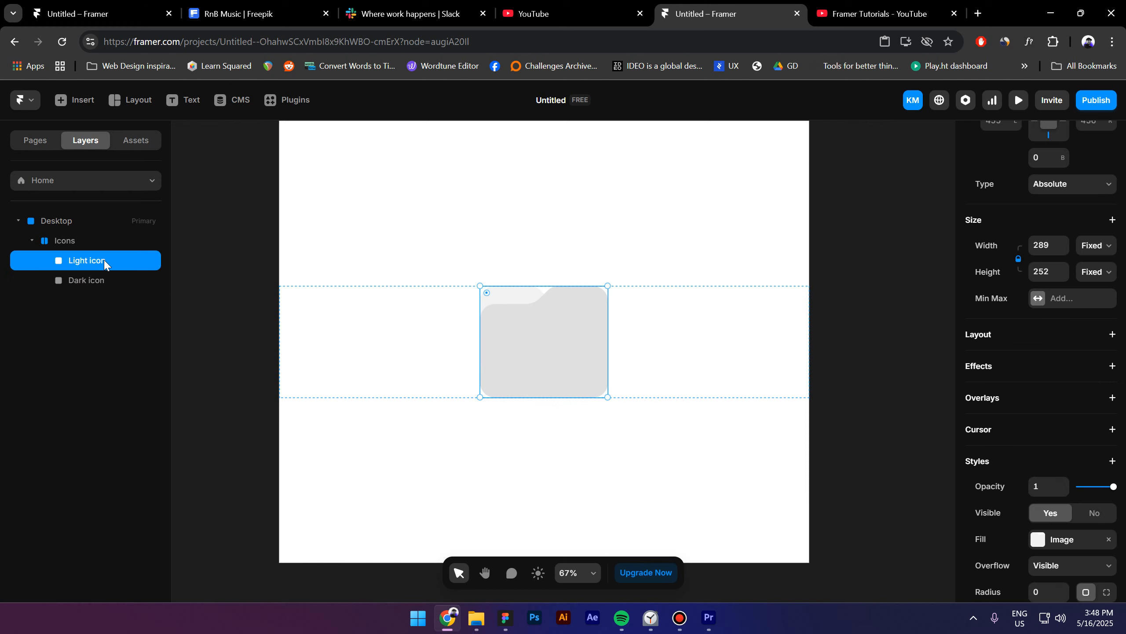
scroll(888, 431, "down", 2)
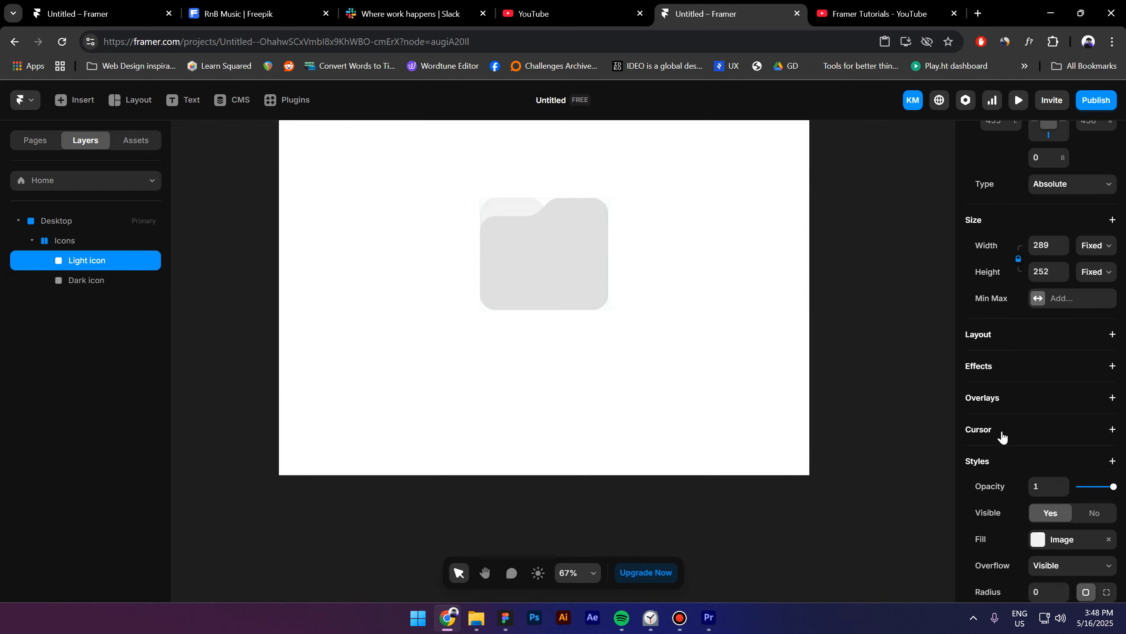
scroll(1015, 439, "down", 5)
left_click(1064, 414)
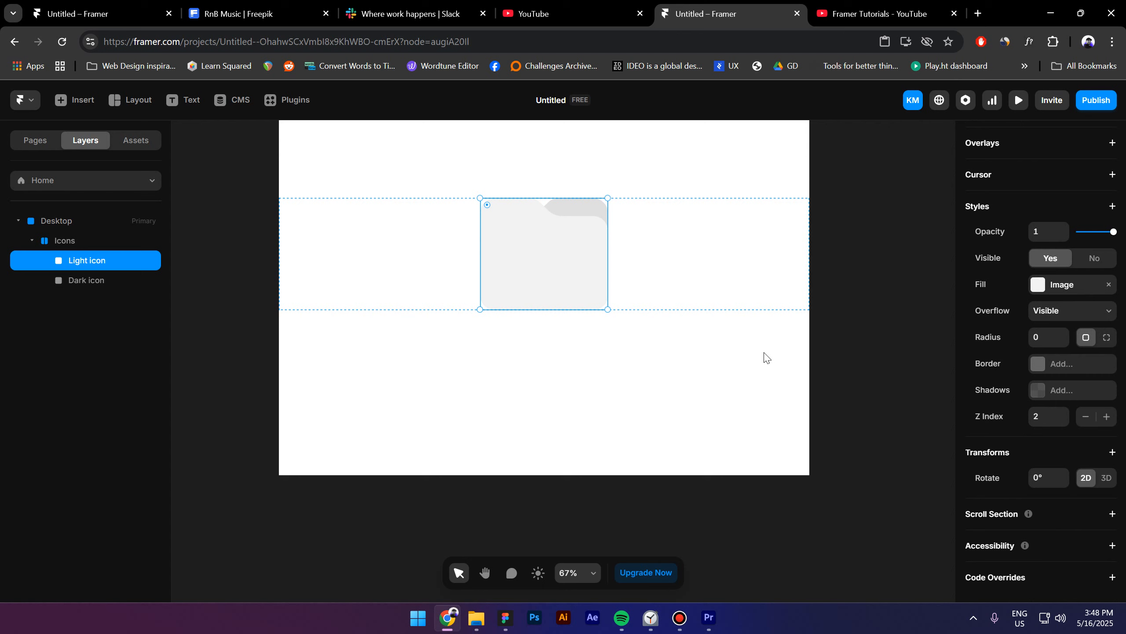
scroll(666, 328, "up", 2)
left_click(73, 282)
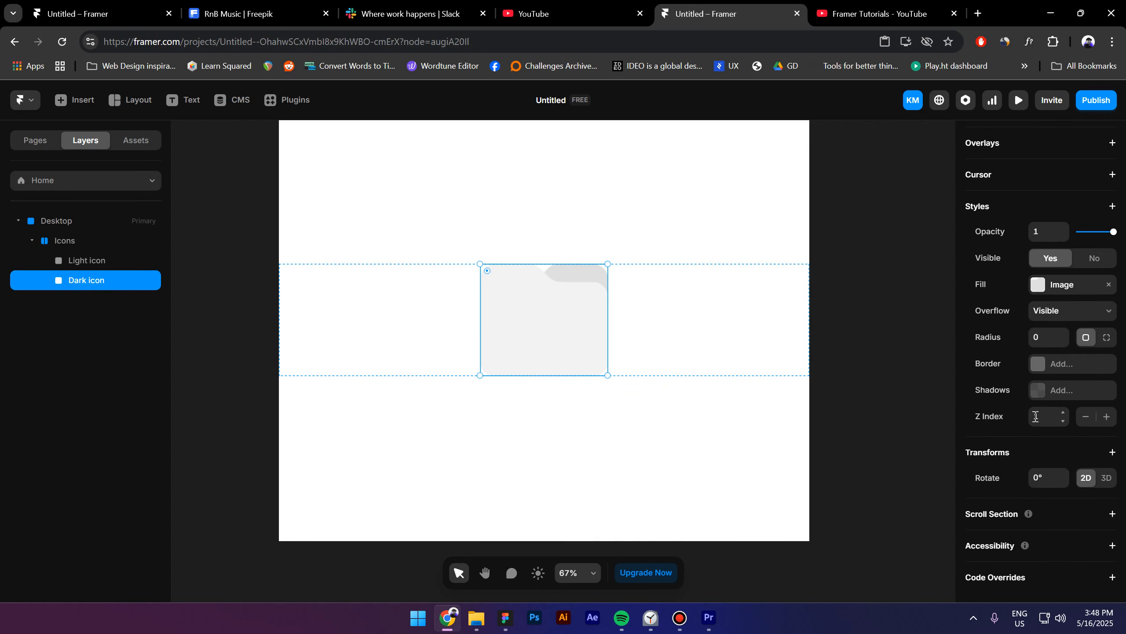
scroll(920, 396, "up", 1)
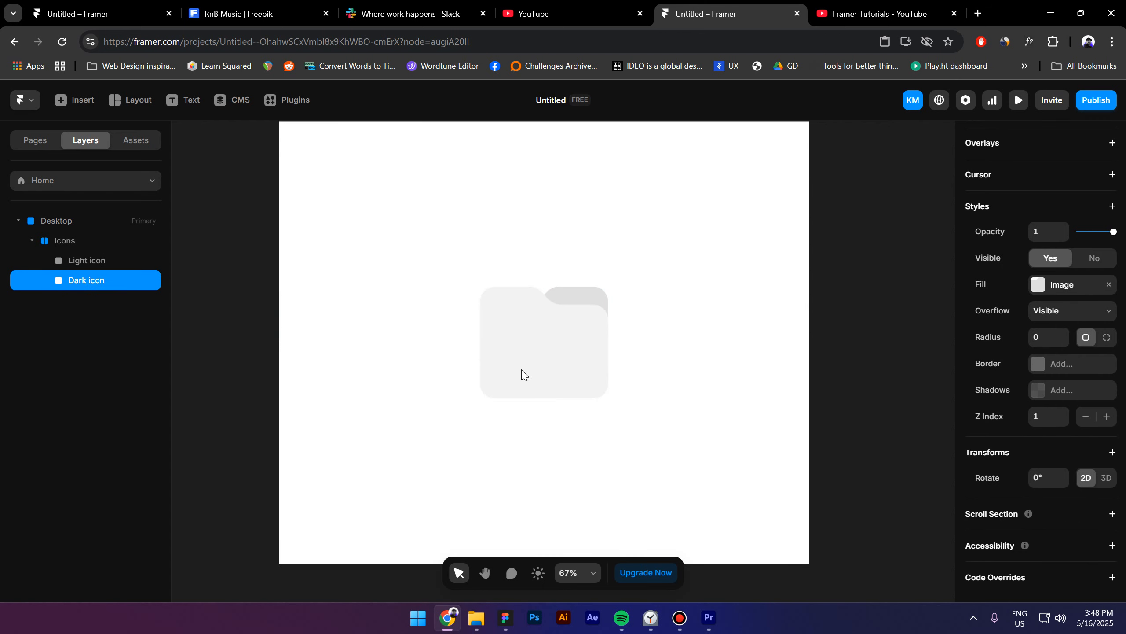
Change the Icons stack to a fixed width and shrink it around the folder shapes to about 290
left_click(82, 242)
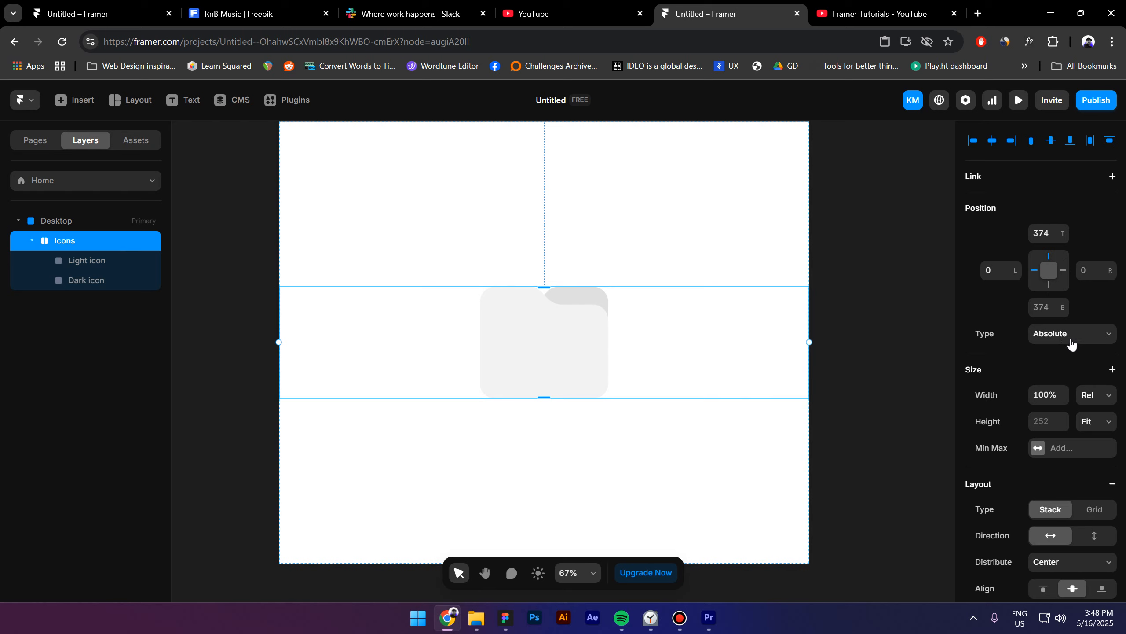
left_click(1091, 403)
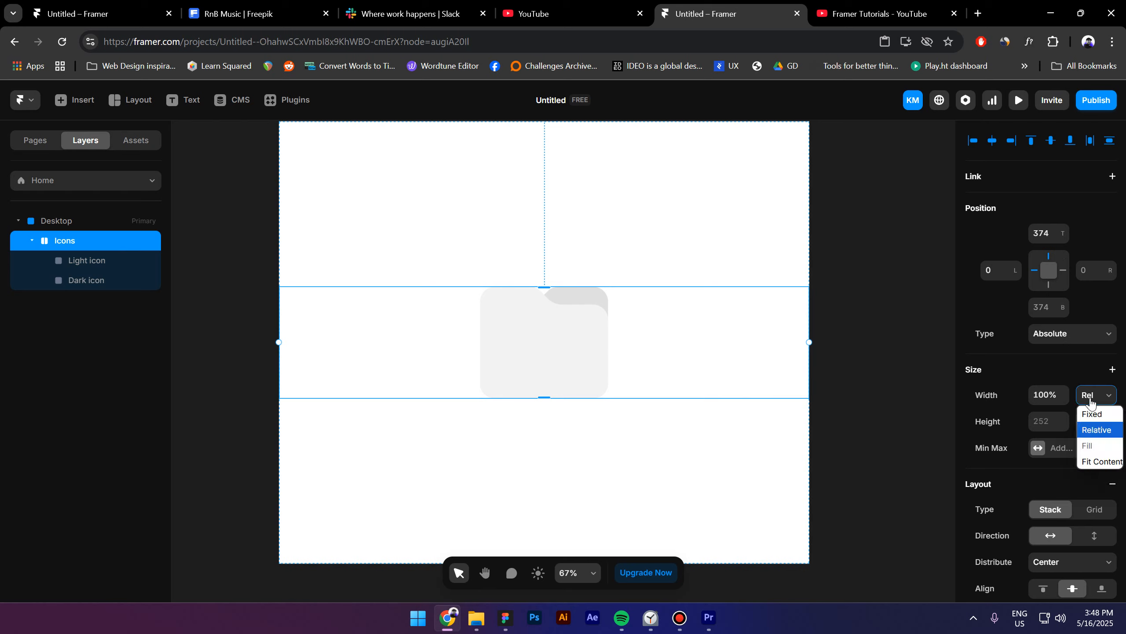
left_click(1091, 409)
left_click_drag(808, 340, 621, 344)
scroll(549, 353, "up", 5)
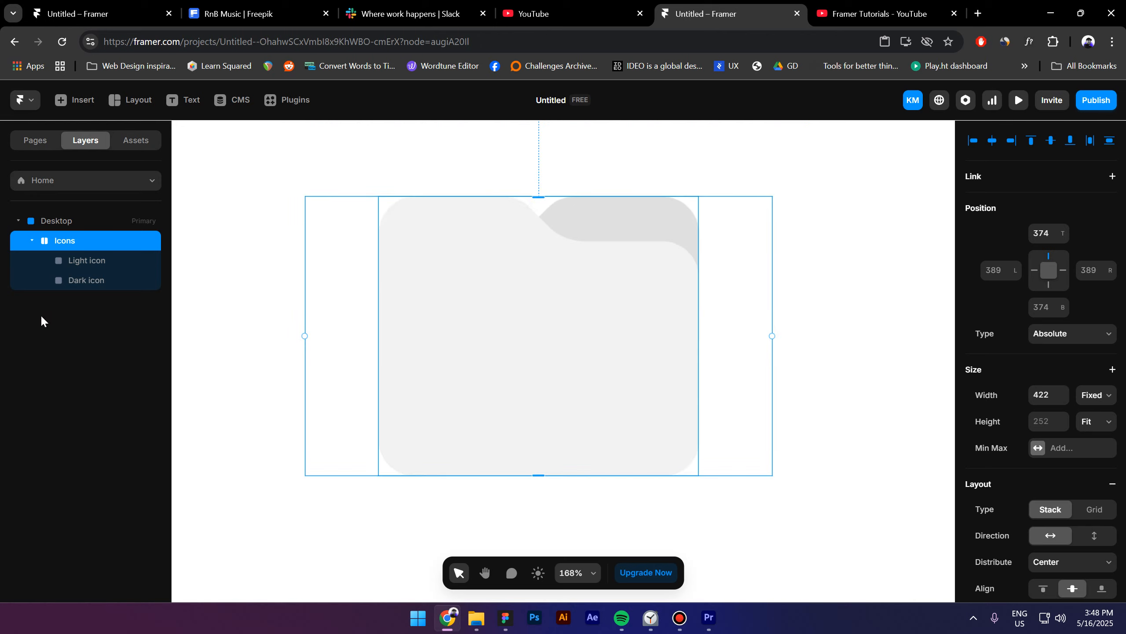
left_click_drag(774, 336, 699, 335)
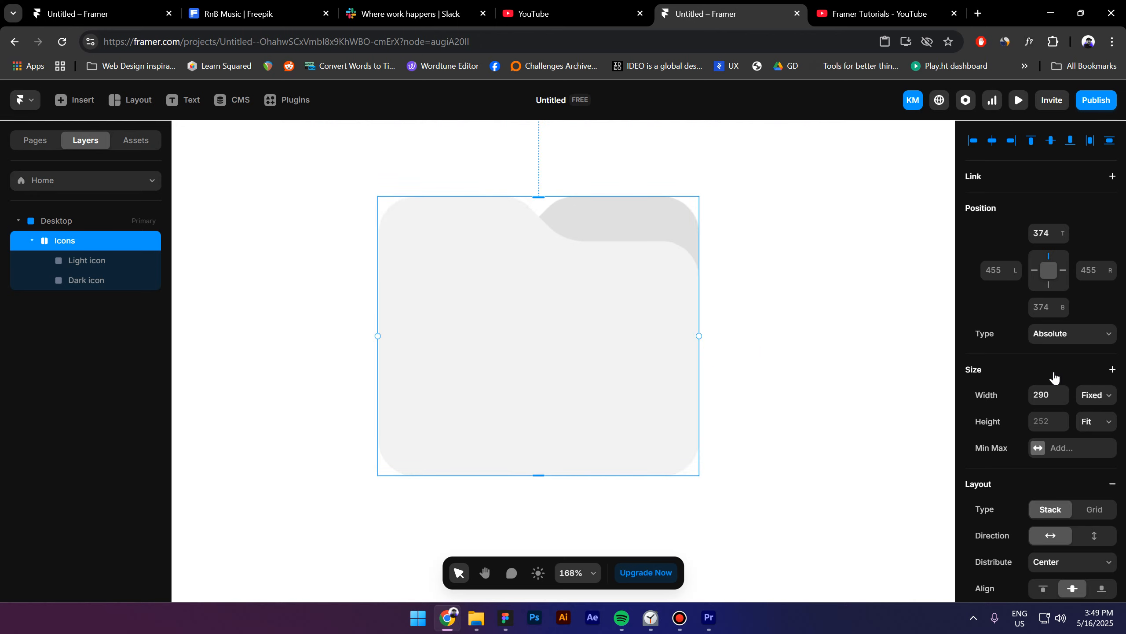
Set the Icons stack's overflow to Visible
scroll(1054, 376, "down", 10)
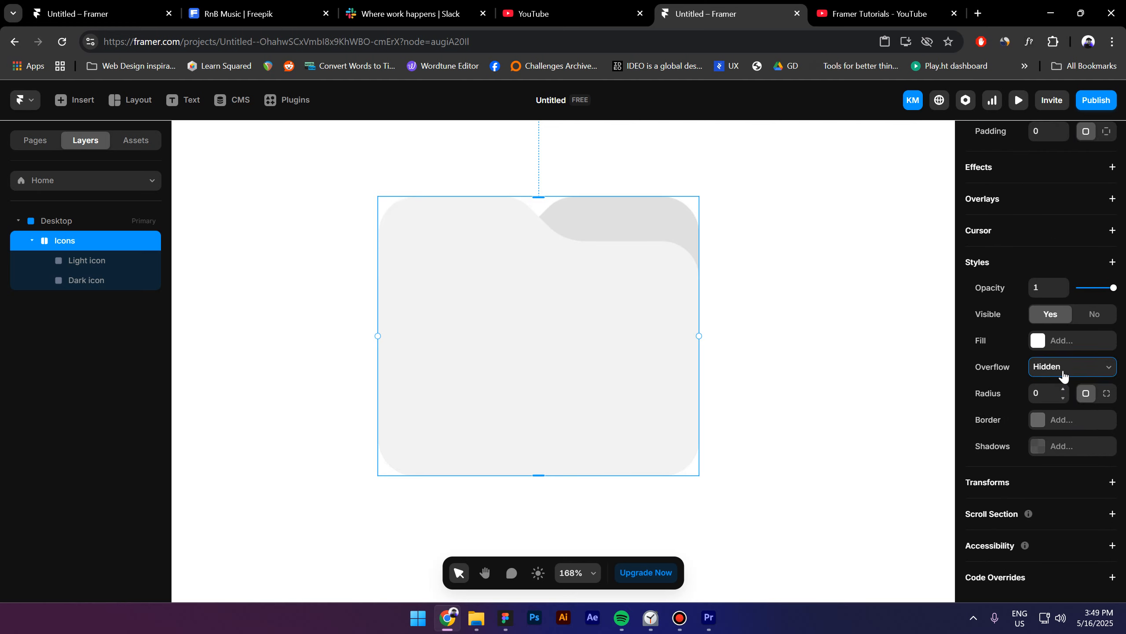
left_click(1062, 374)
left_click(1064, 401)
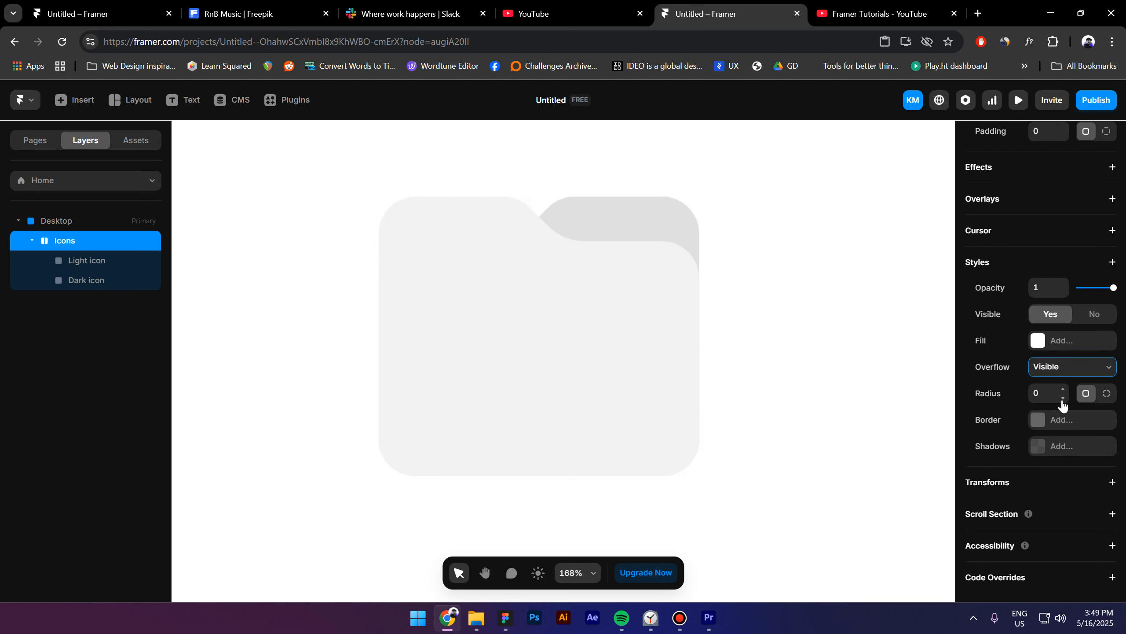
Draw a square frame about 206 px in size on the empty canvas beside the Desktop page
scroll(611, 312, "down", 5)
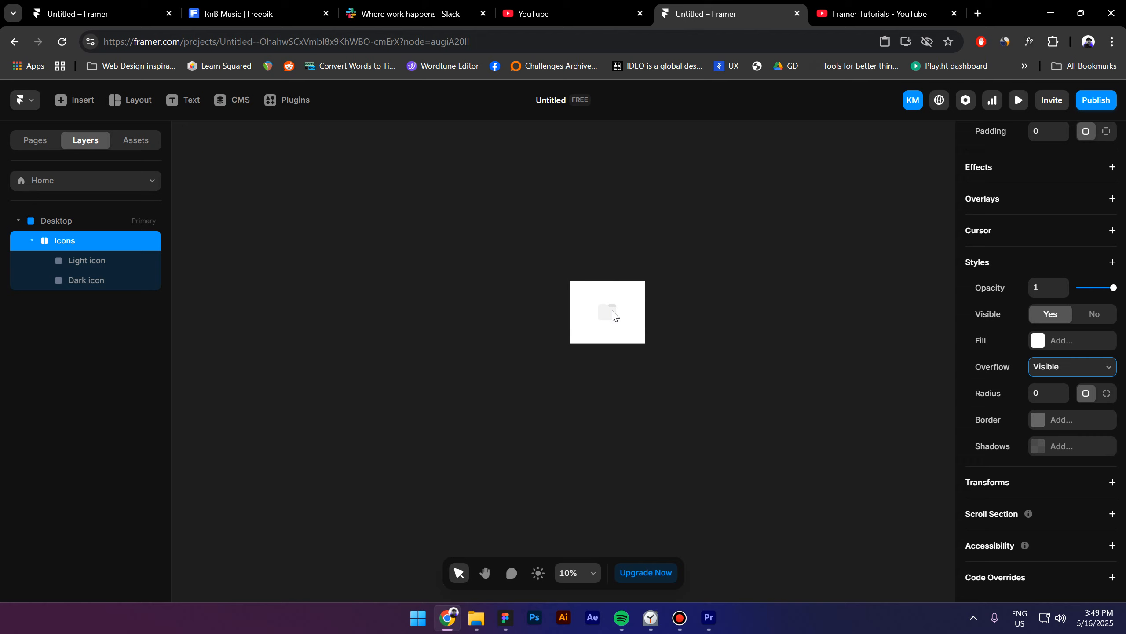
scroll(608, 313, "up", 4)
left_click(218, 361)
left_click_drag(218, 362, 602, 320)
scroll(602, 320, "down", 1)
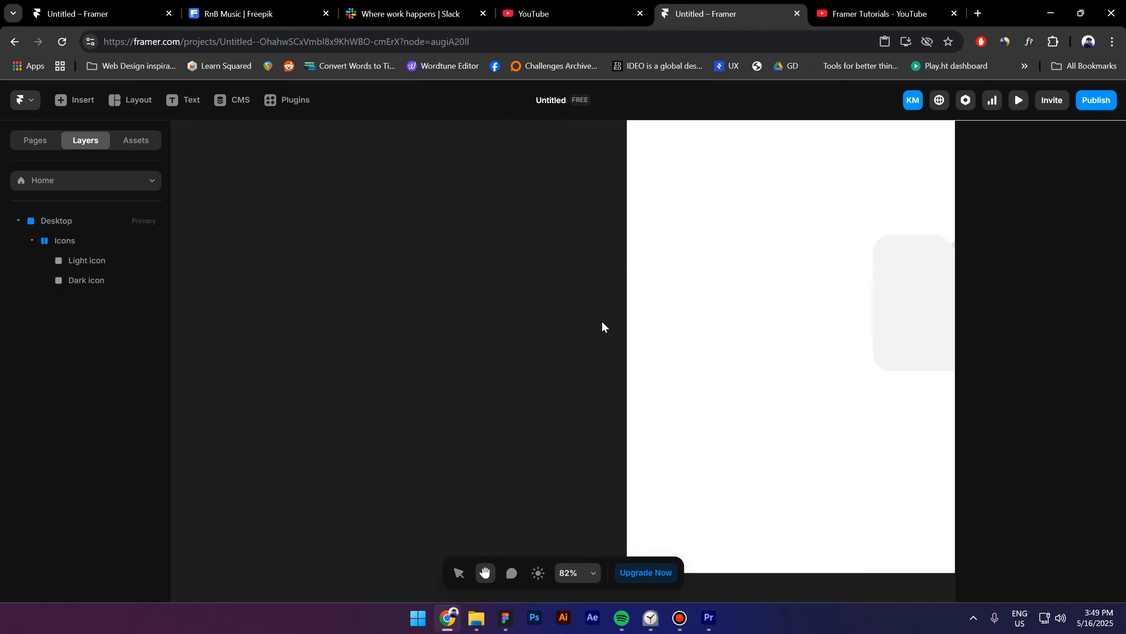
left_click(143, 110)
left_click(129, 133)
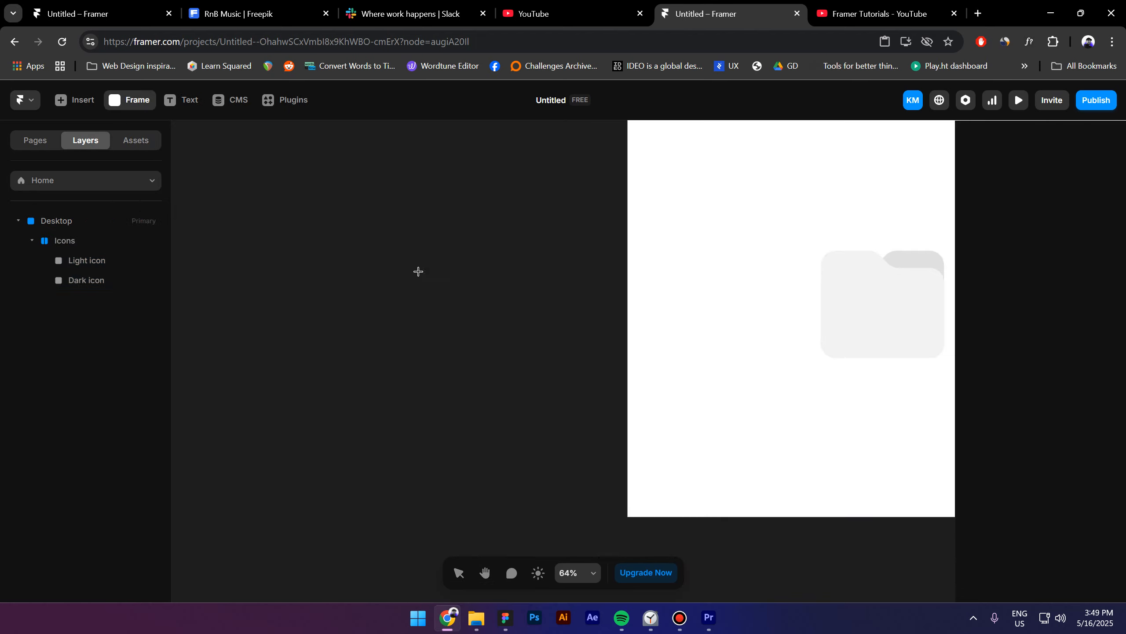
left_click_drag(407, 262, 510, 366)
Switch the new frame's fill to an image and choose the white orchid photo from the Lummi plugin
left_click(1038, 378)
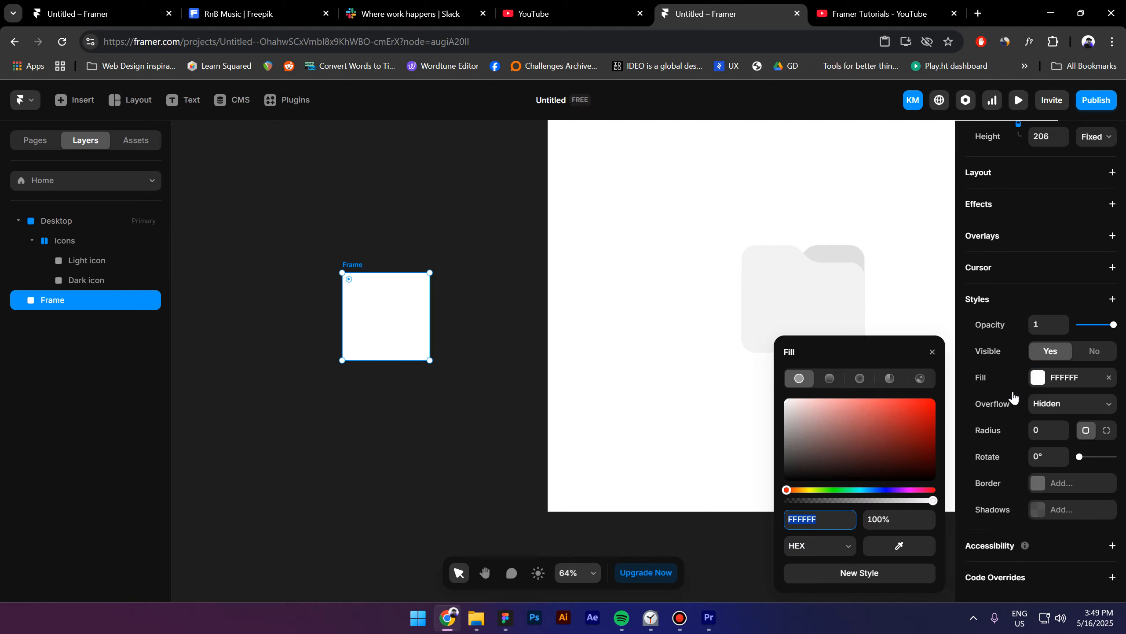
left_click(920, 378)
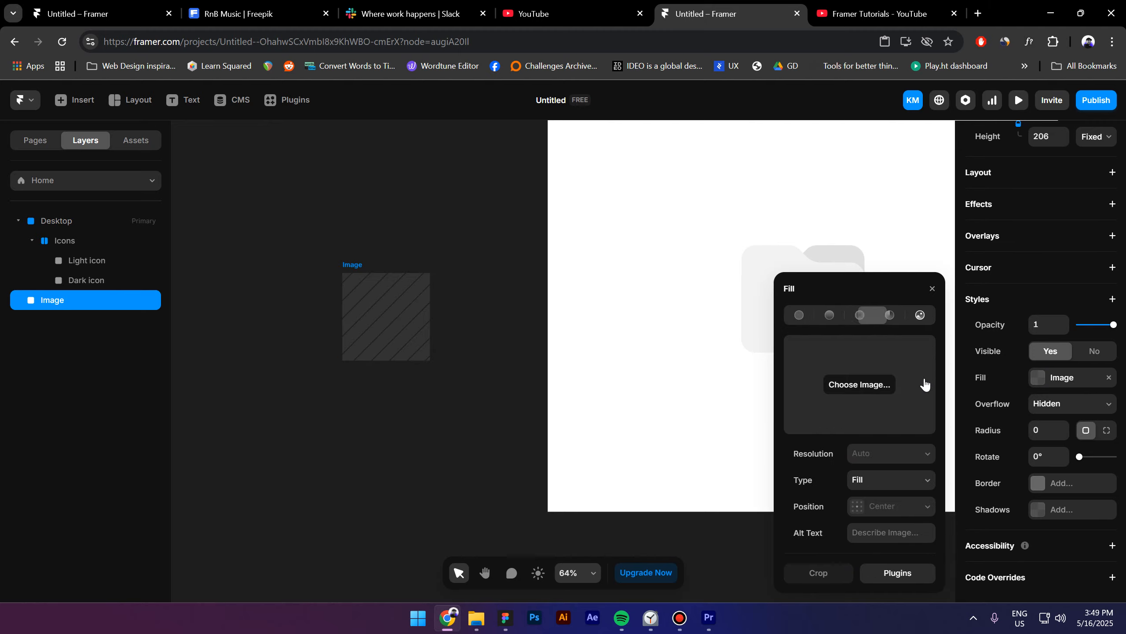
left_click(898, 573)
left_click(832, 360)
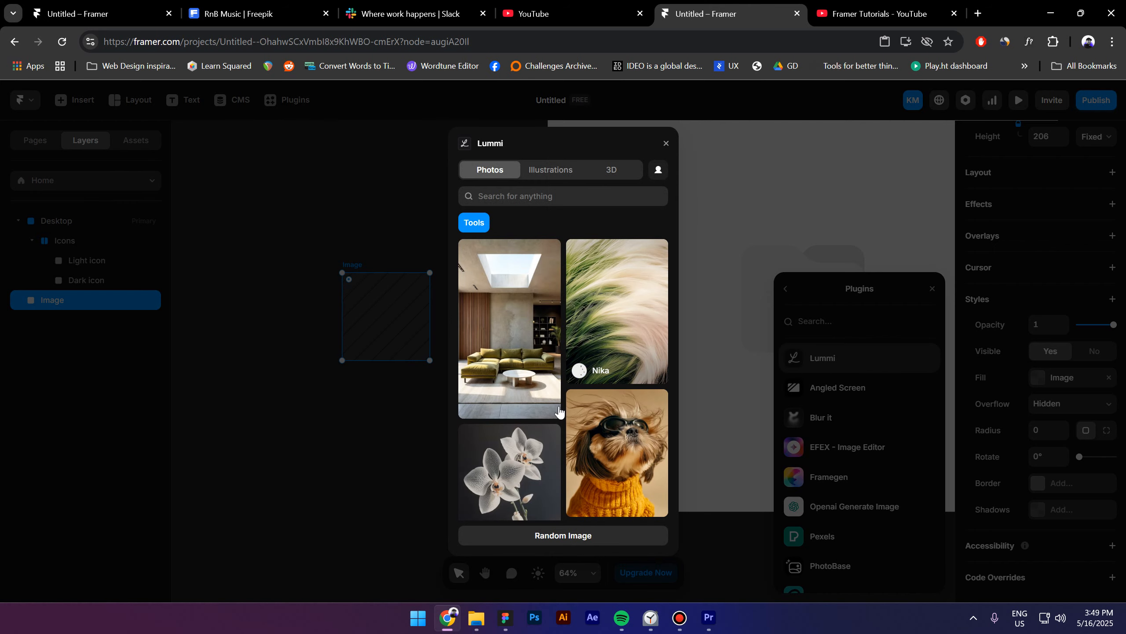
scroll(616, 324, "down", 2)
left_click(508, 415)
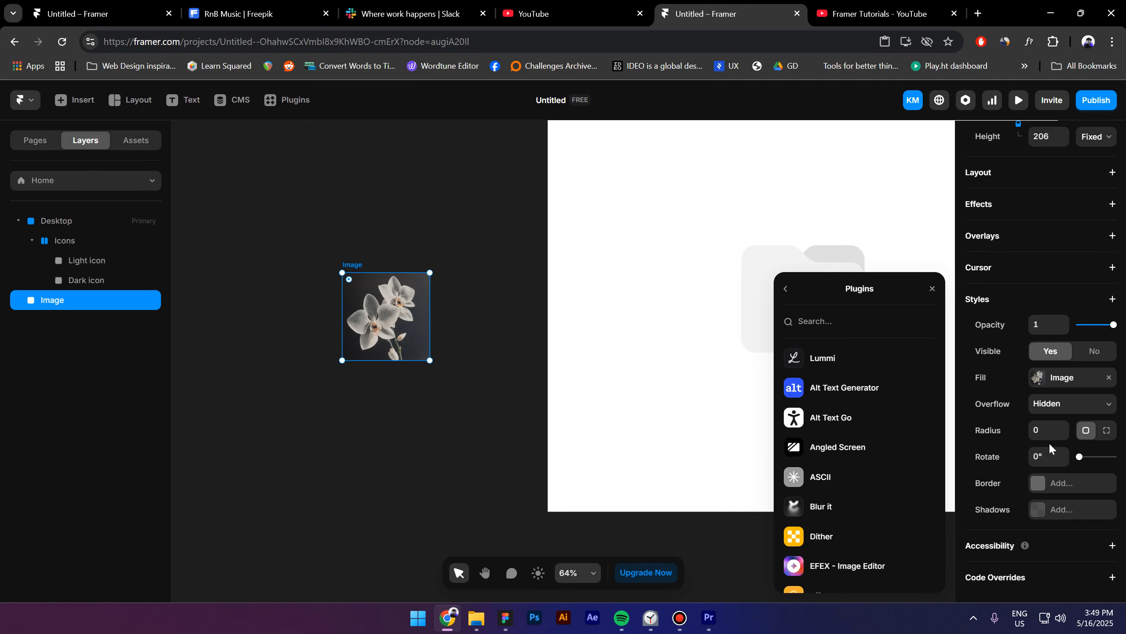
Round the orchid image's corners to a radius of 32 and give it a thick solid border in FFFFFF
left_click(1044, 432)
type("32")
key("Return")
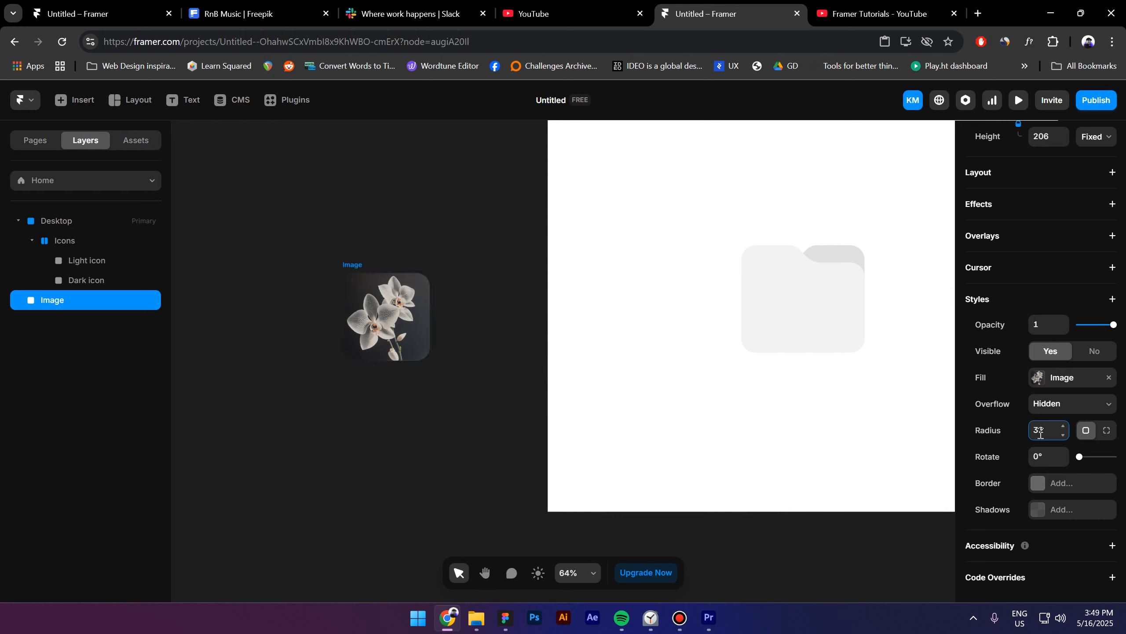
left_click(1039, 486)
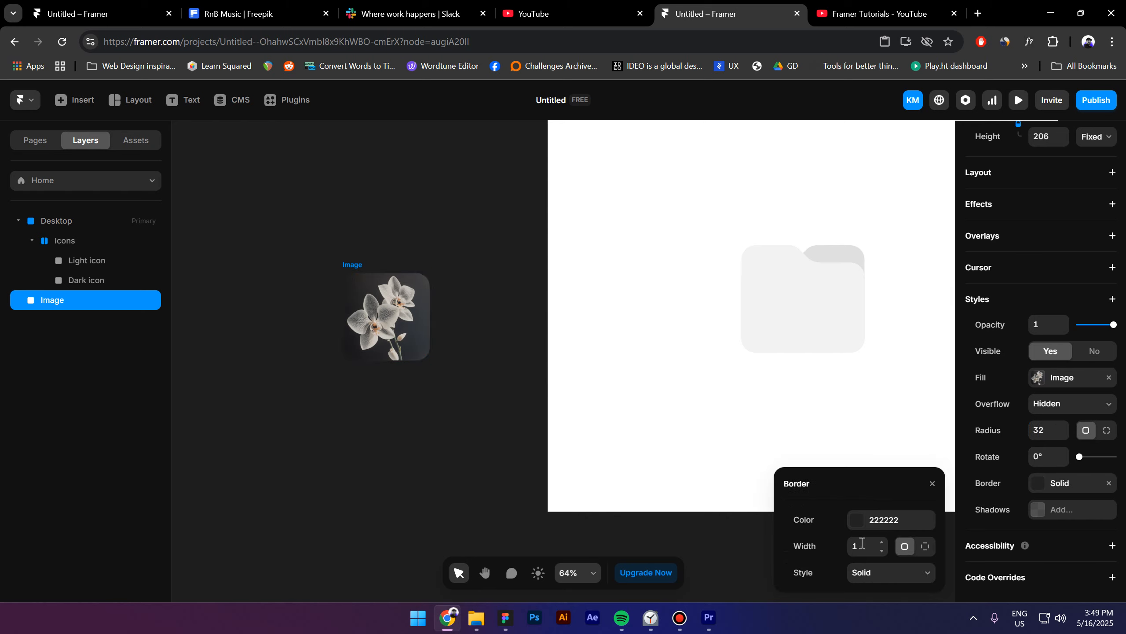
left_click(859, 542)
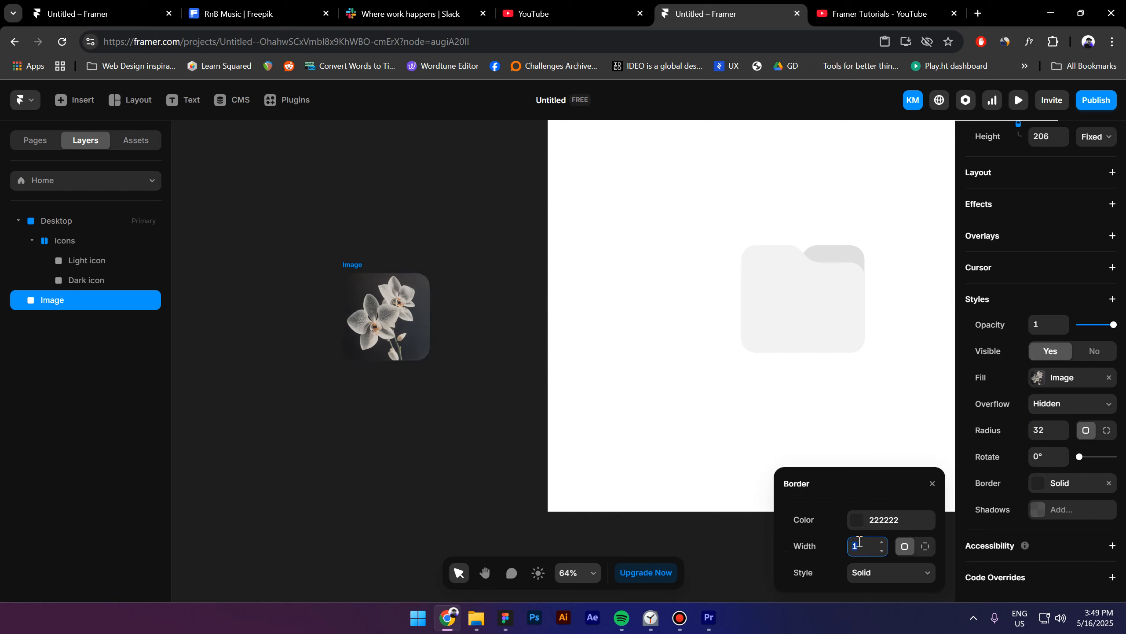
left_click(873, 519)
left_click_drag(817, 422, 686, 332)
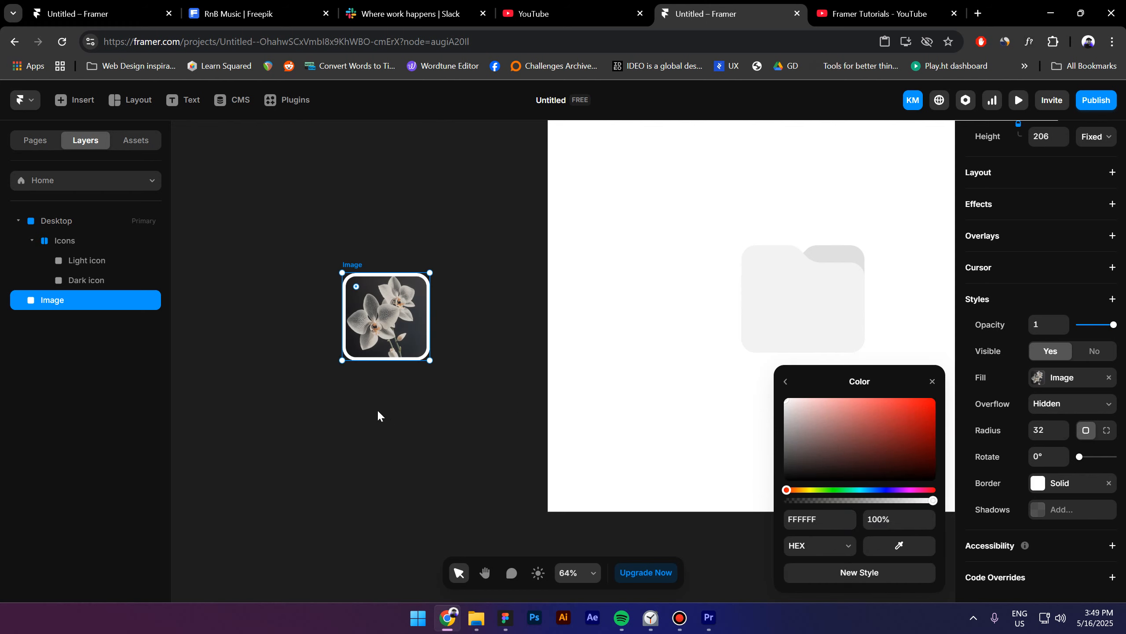
Convert the orchid image layer into a component named Image
right_click(85, 306)
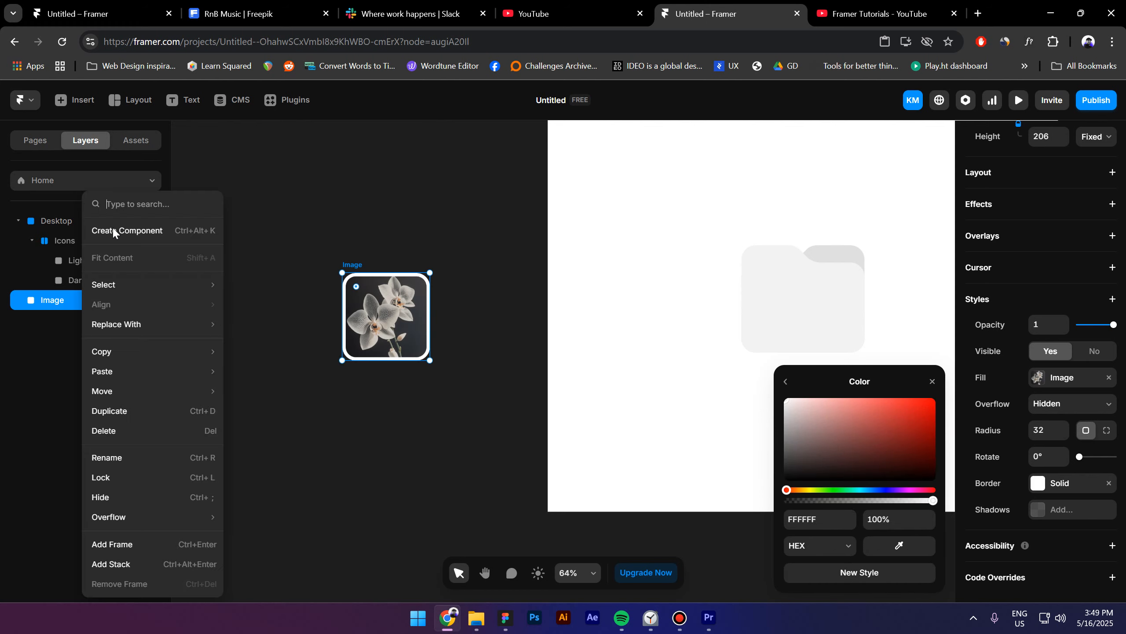
left_click(117, 228)
type("I")
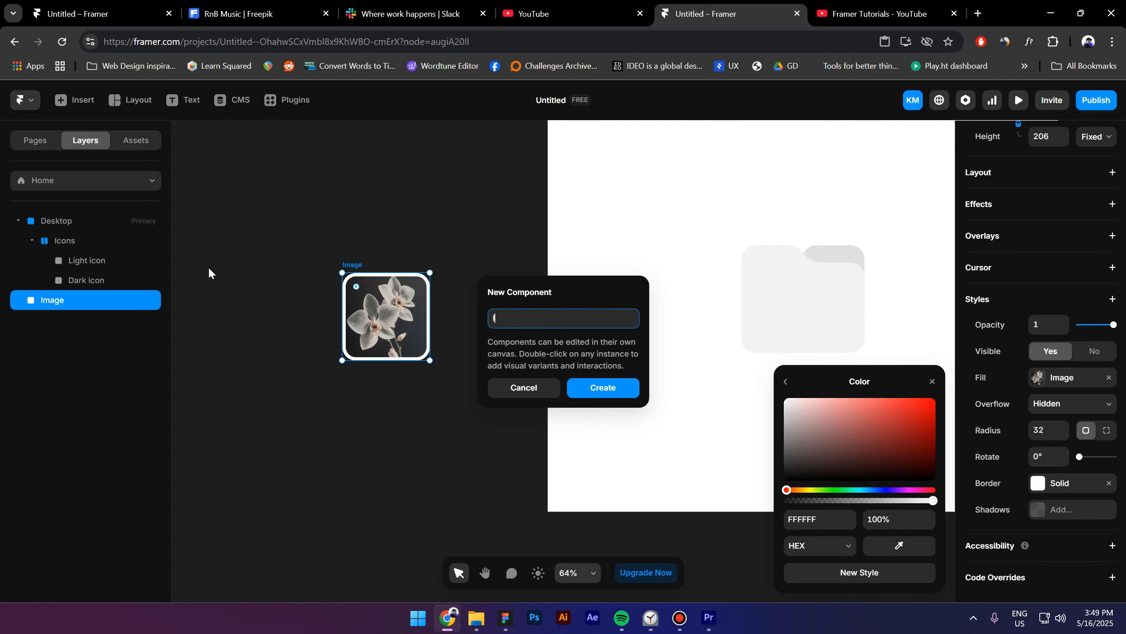
type("mage")
key("Return")
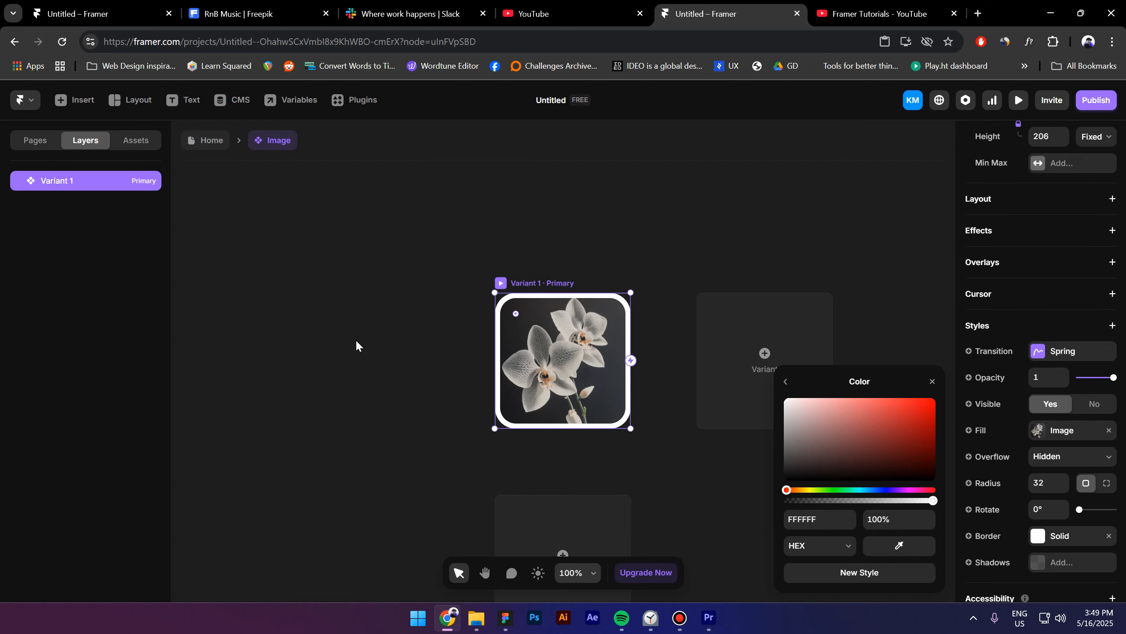
Create an image variable for the component's fill, keeping the name Image, and return to the Home page
scroll(989, 395, "down", 2)
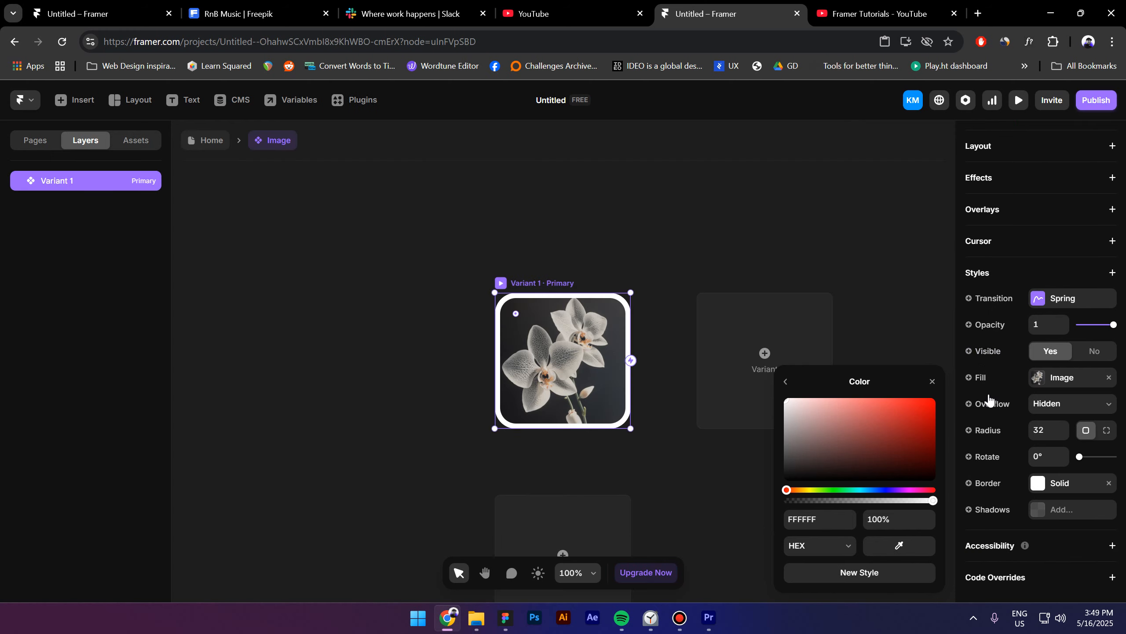
left_click(983, 377)
mouse_move(1000, 403)
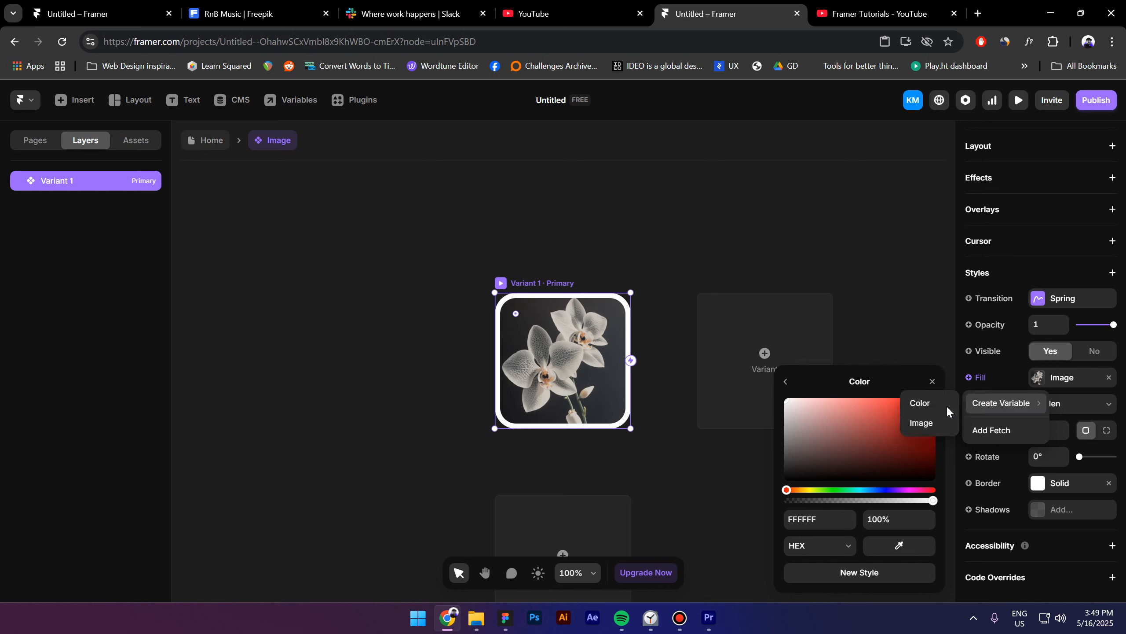
left_click(925, 424)
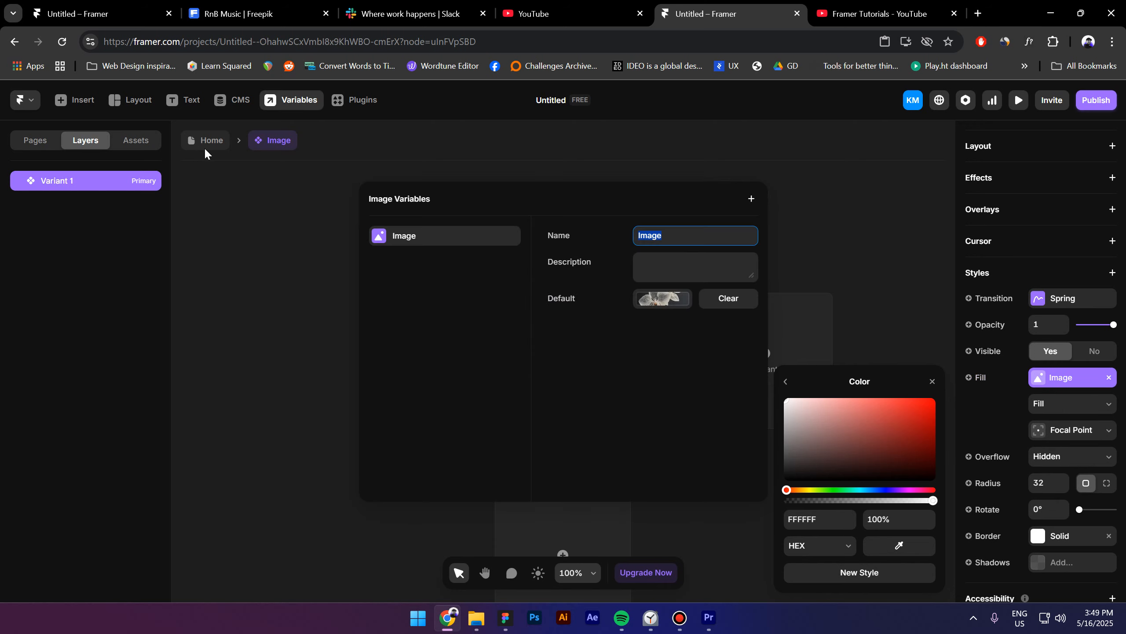
left_click(316, 244)
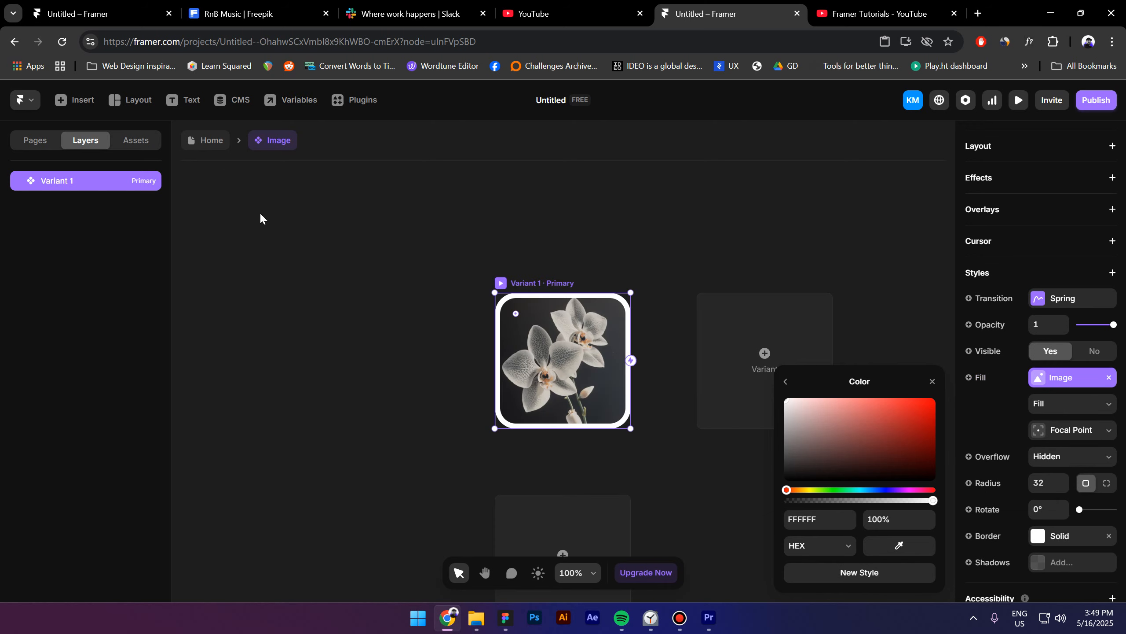
left_click(208, 143)
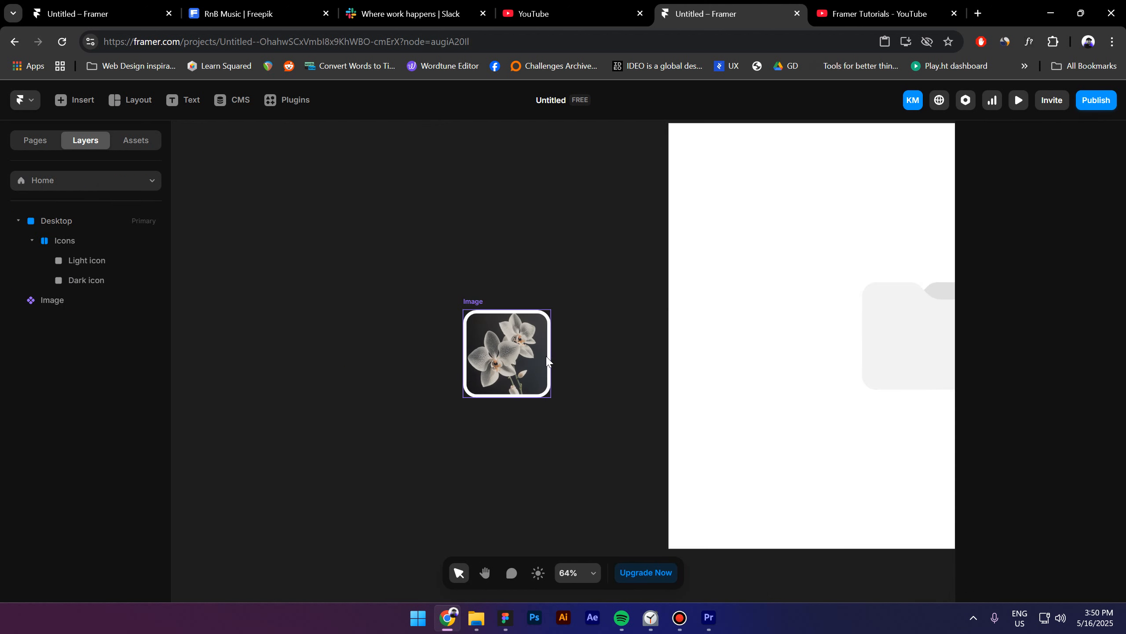
Duplicate the Image component instance twice to form an evenly spaced row of three cards
left_click_drag(529, 353, 440, 356)
key("ctrl+d")
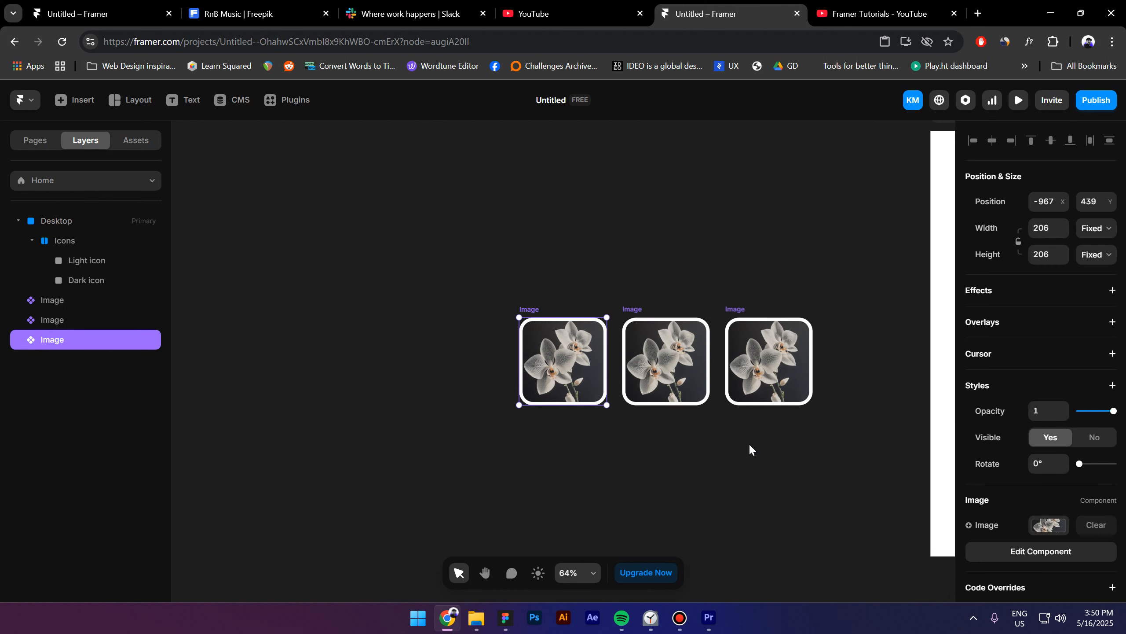
Replace the middle card's picture with the Lummi photo of the dog in sunglasses and an orange sweater
key("space")
left_click_drag(745, 439, 462, 408)
left_click(415, 342)
scroll(1044, 514, "down", 1)
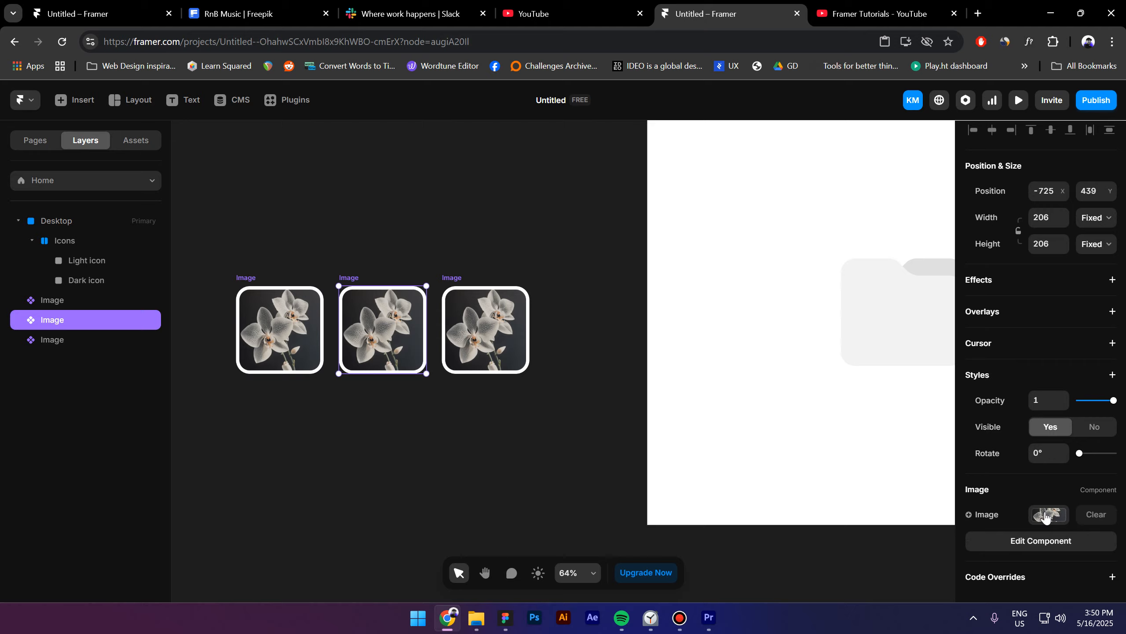
left_click(1045, 516)
left_click(892, 575)
left_click(832, 355)
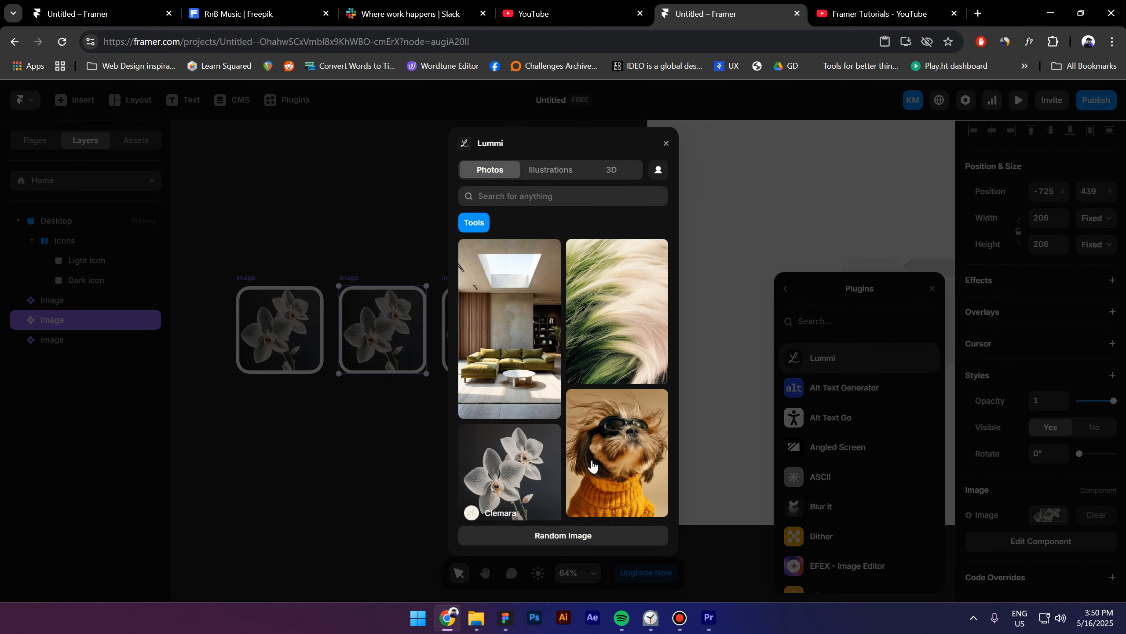
left_click(592, 466)
Replace the leftmost card's picture with the green and cream grass-like photo from Lummi
left_click(280, 328)
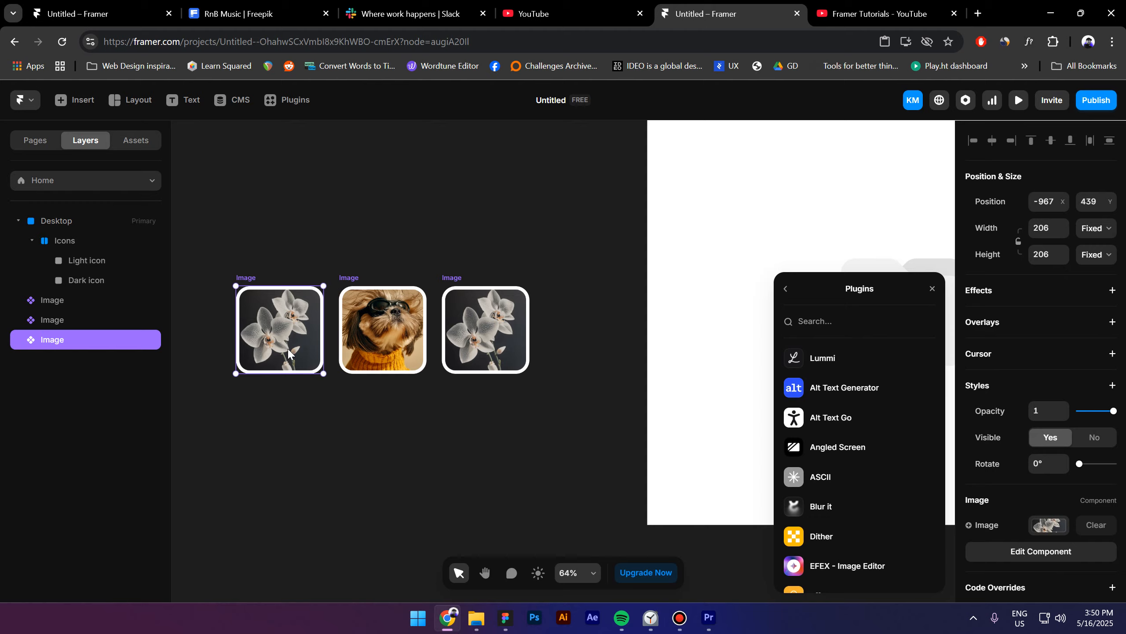
left_click(866, 359)
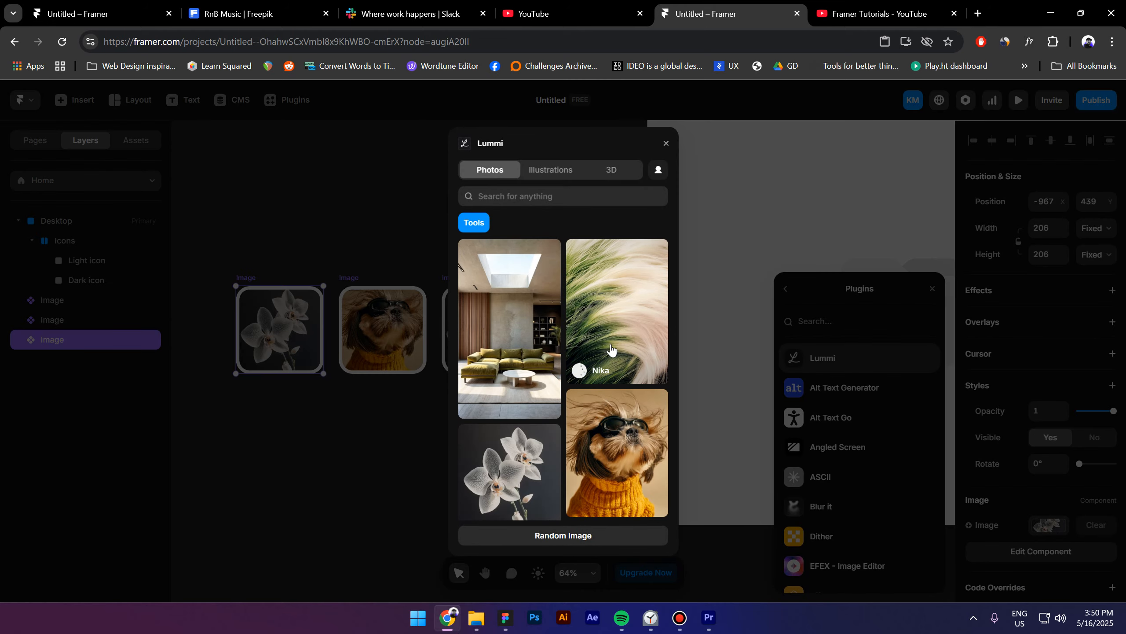
left_click(611, 349)
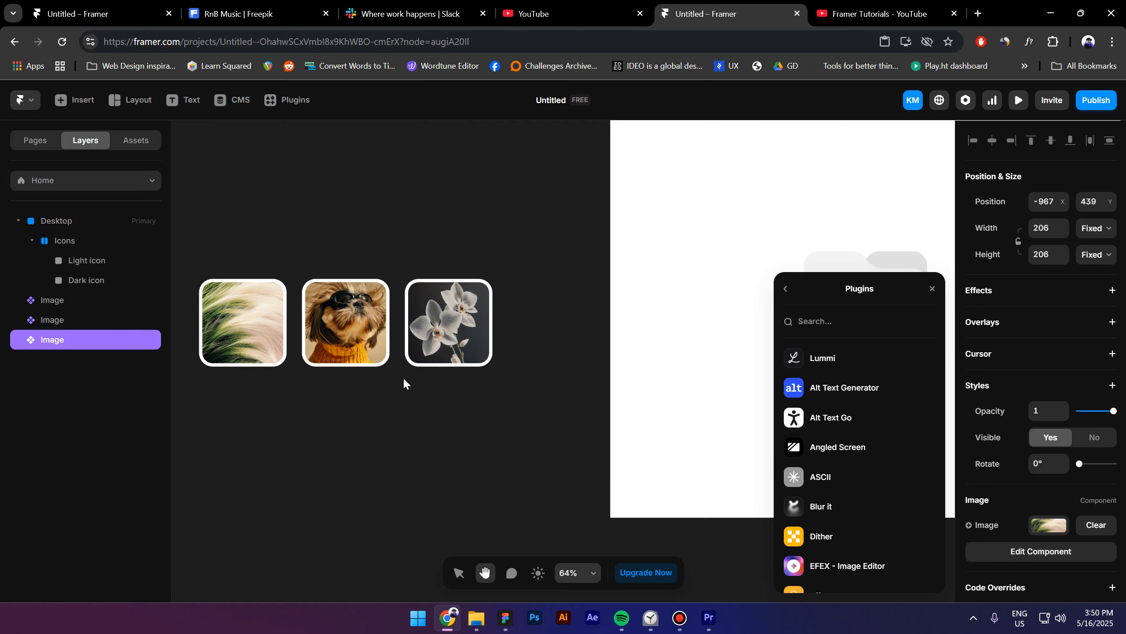
Select all three image cards and lock their width-to-height ratio
left_click(346, 322)
left_click(243, 322, "shift")
left_click(447, 327, "shift")
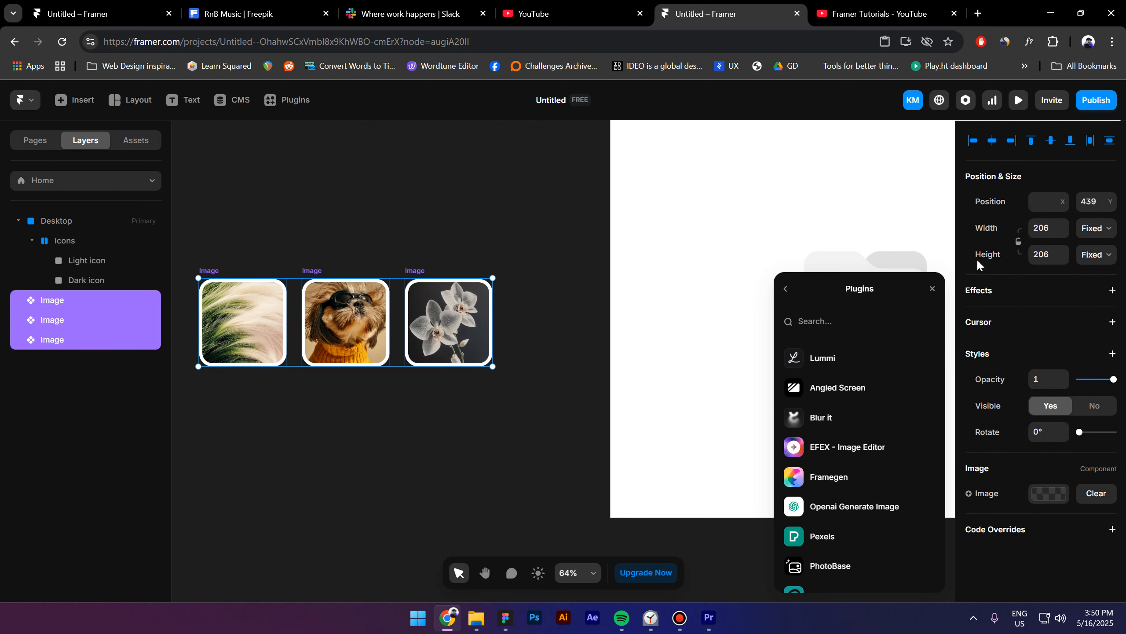
left_click(1019, 242)
Cut the three image cards from the canvas and paste them inside the Icons stack
scroll(417, 336, "down", 5)
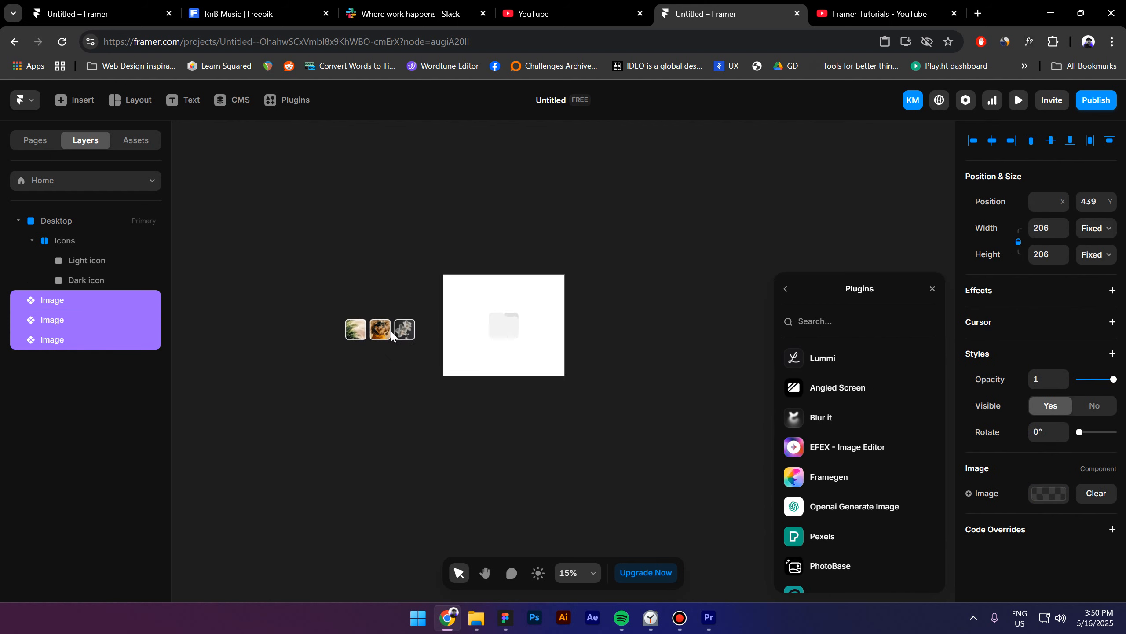
scroll(415, 332, "up", 4)
key("Delete")
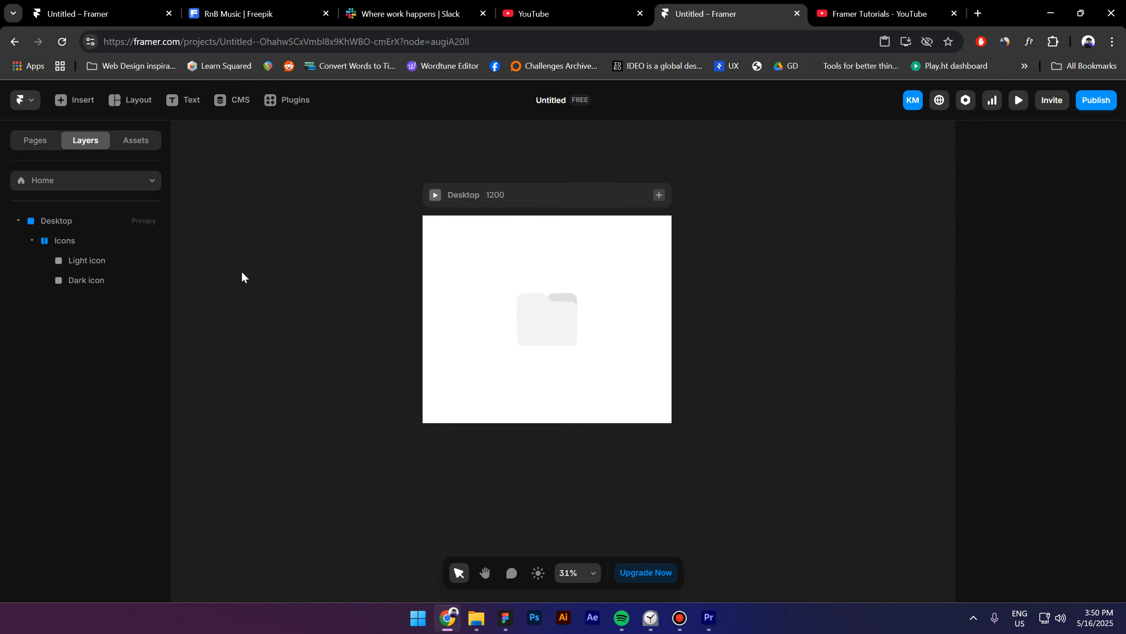
left_click(84, 242)
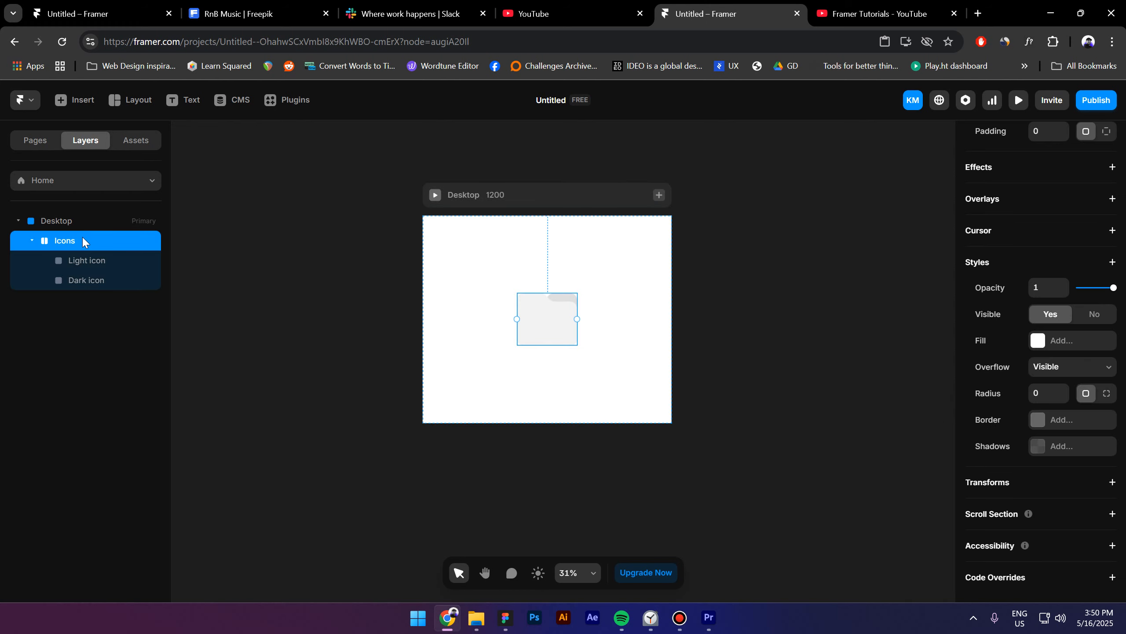
key("ctrl+z")
scroll(549, 295, "up", 1)
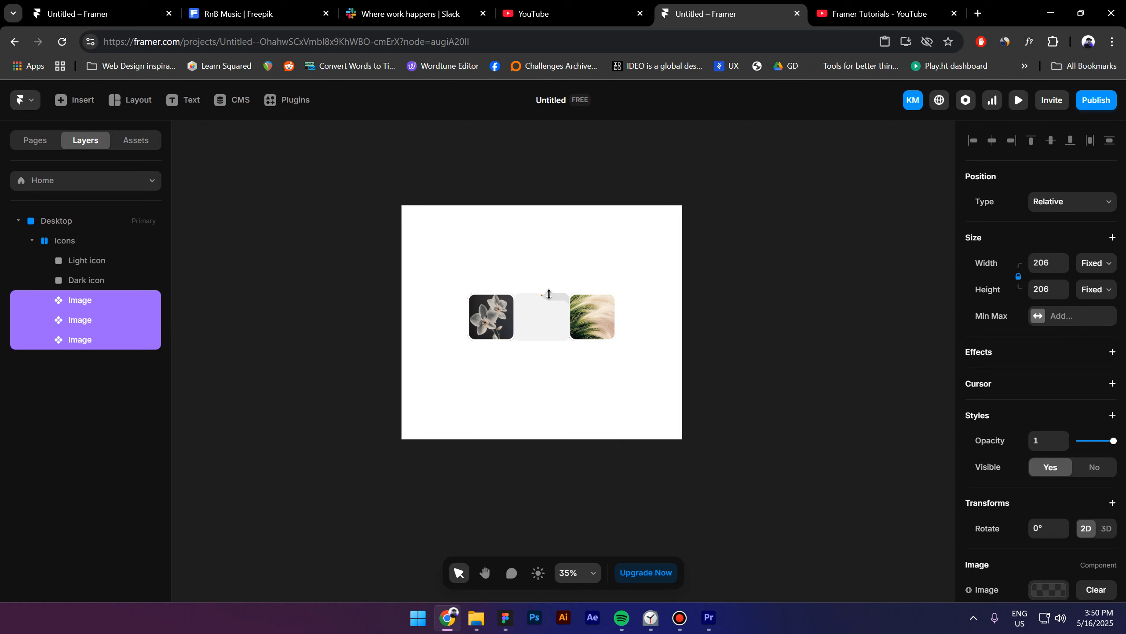
Set the three nested images to Absolute positioning and scale them down to 192 by 192
scroll(549, 295, "up", 6)
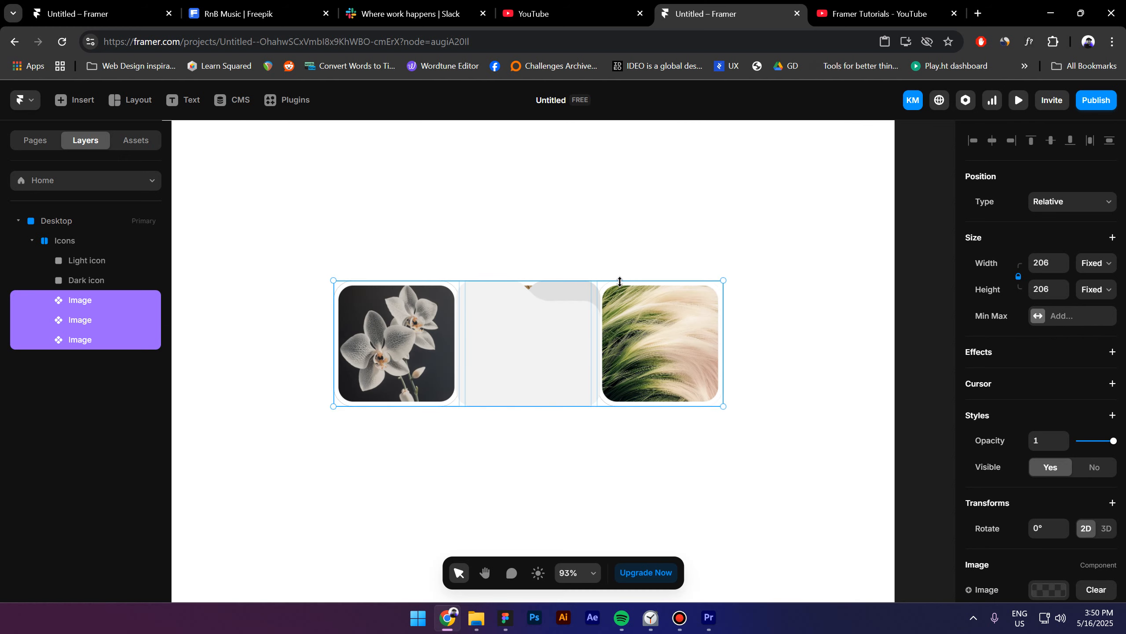
left_click(1061, 203)
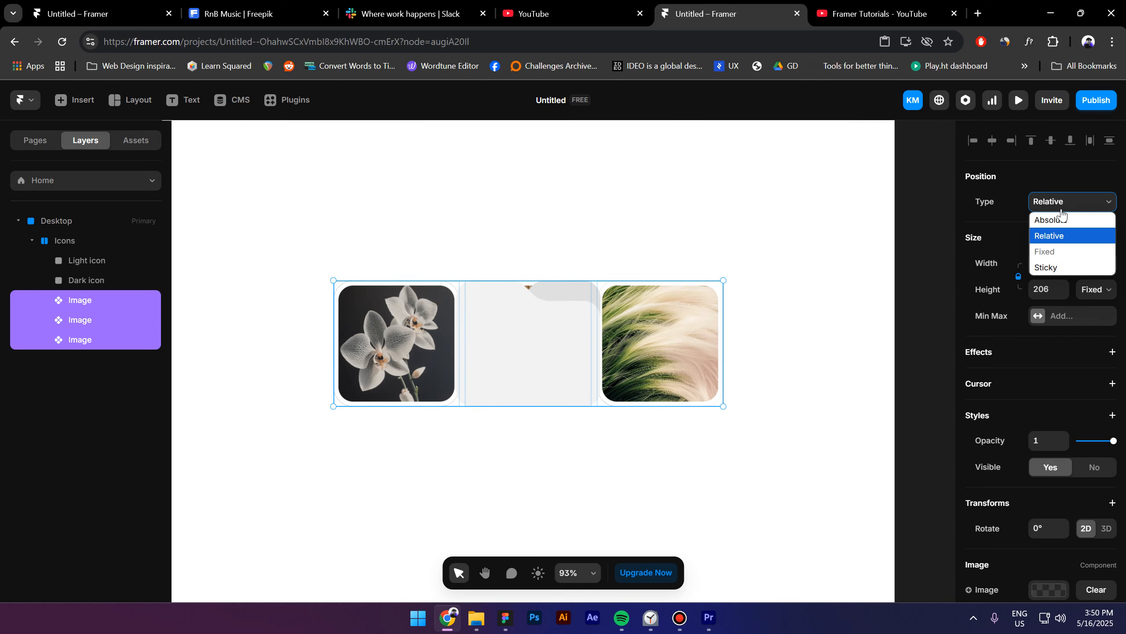
left_click(1060, 215)
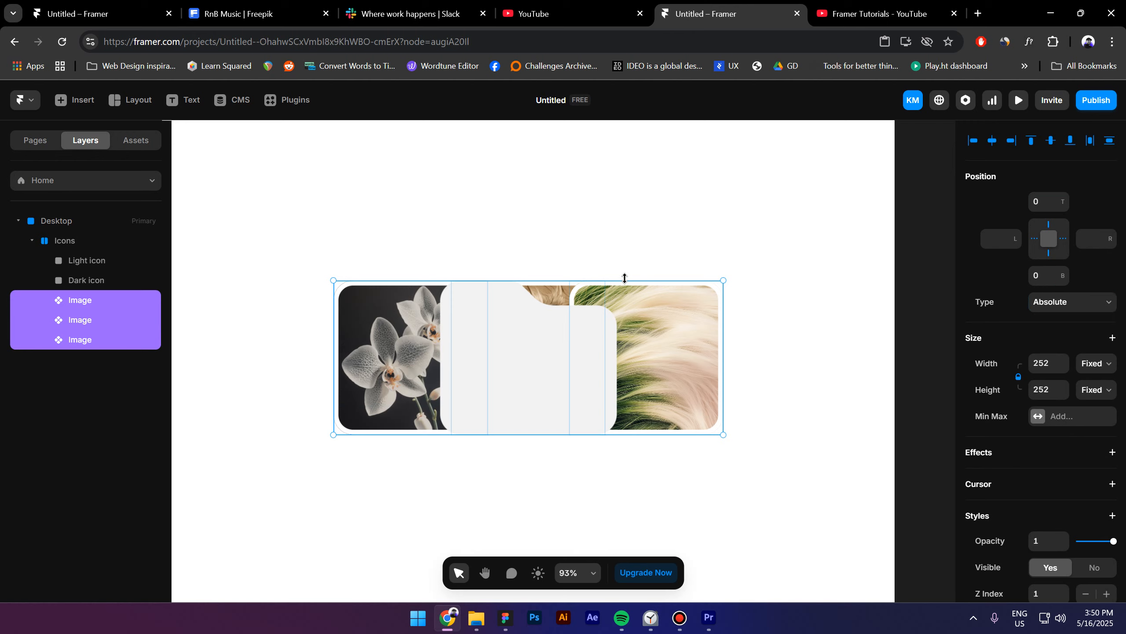
left_click_drag(624, 277, 627, 298)
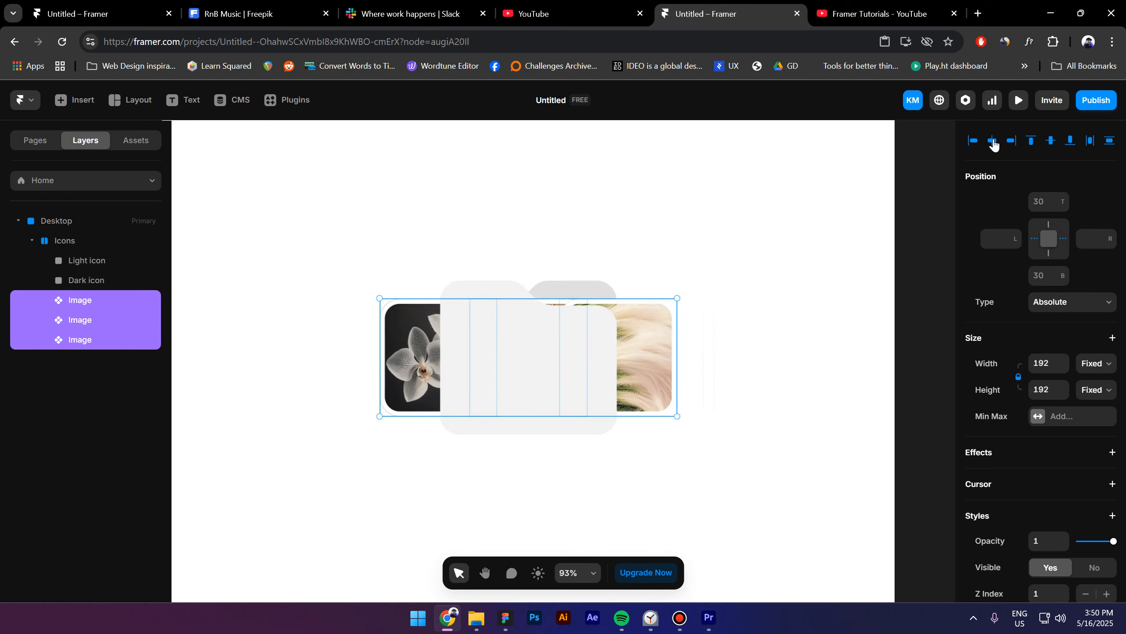
Centre the three images within the Icons stack and move them up to a top offset of -30
left_click(993, 141)
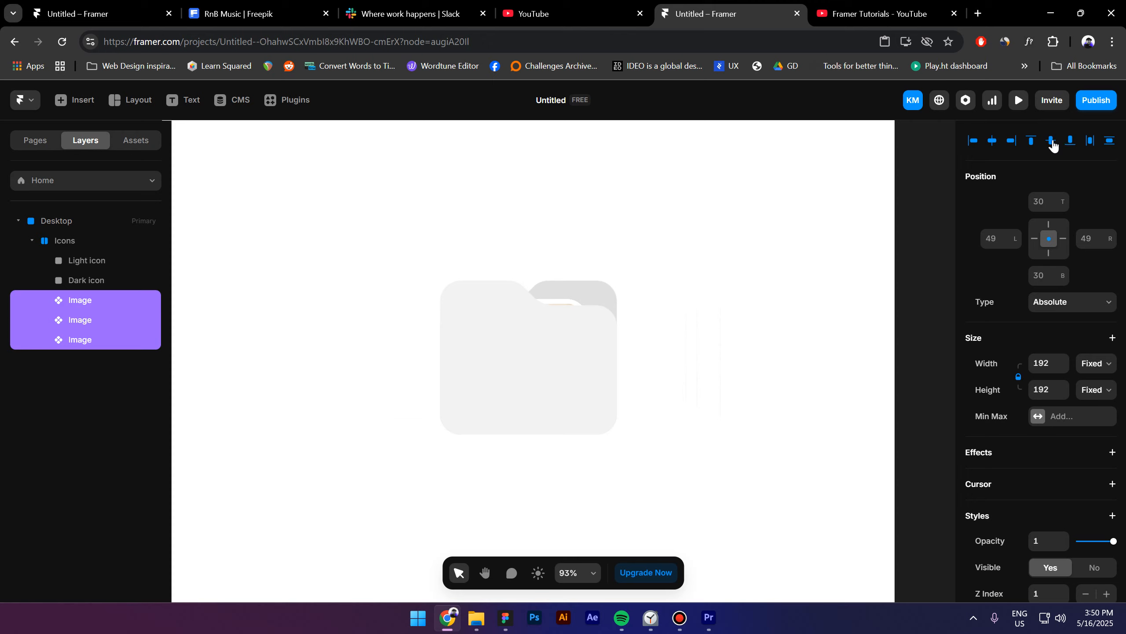
key("shift+Up")
key("shift+Up")
key("shift+Up")
key("shift+Up")
key("shift+Up")
key("shift+Up")
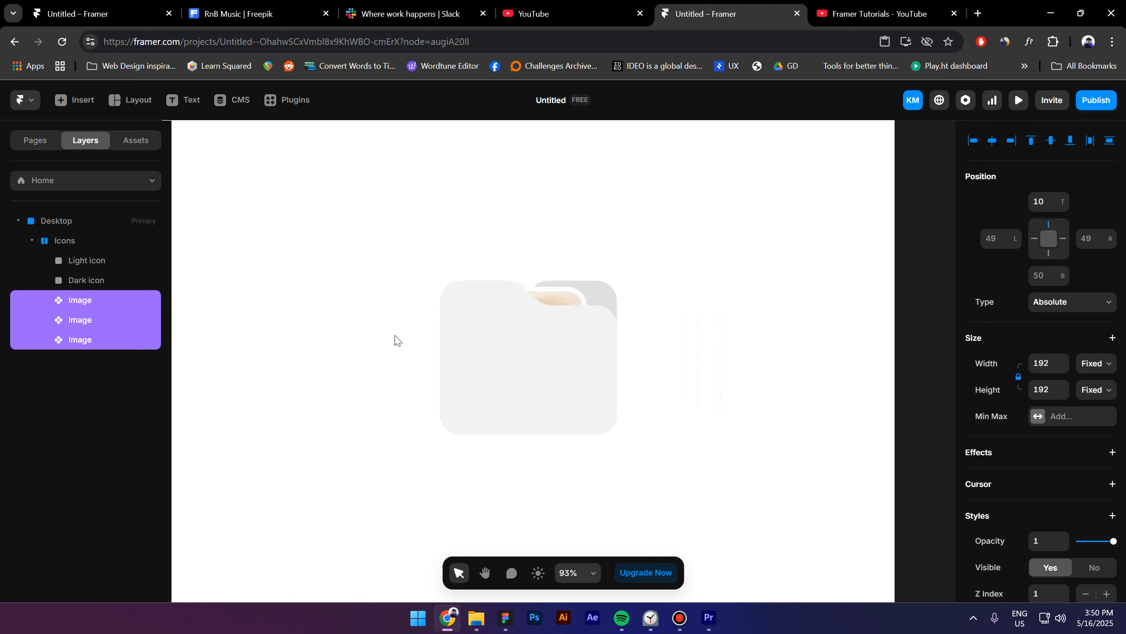
Tilt the orchid image clockwise behind the folder and shift it right to a left offset of 89
left_click(111, 300)
left_click_drag(594, 258, 600, 276)
key("shift+Right")
key("shift+Right")
key("shift+Right")
key("shift+Right")
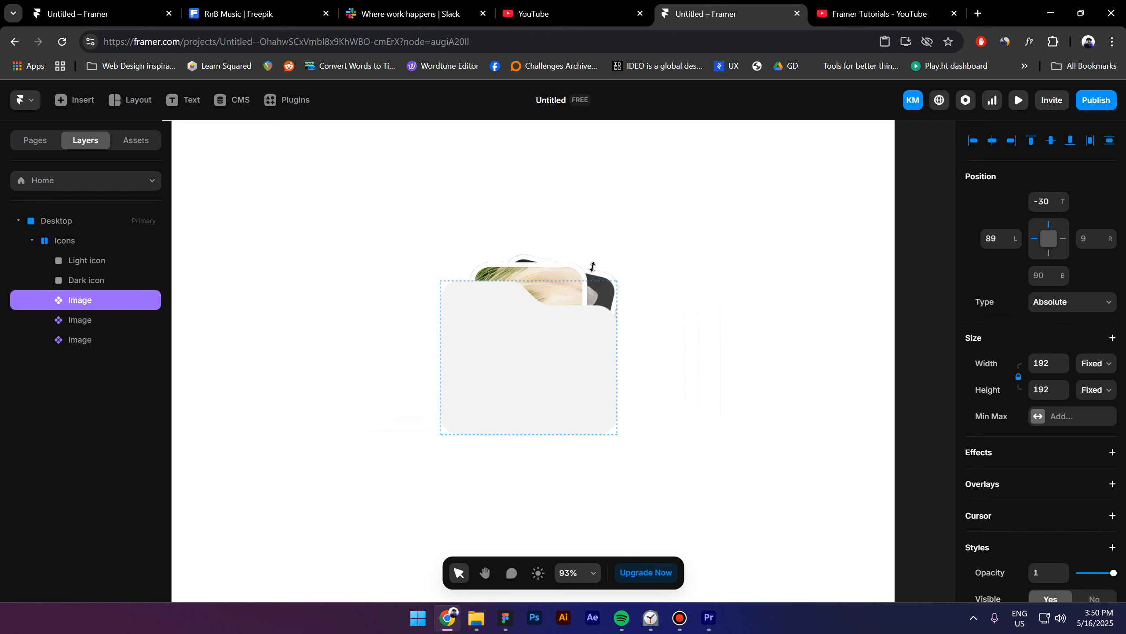
Tilt the grass image counterclockwise and shift it left so it sticks out of the folder's left side
left_click(87, 339)
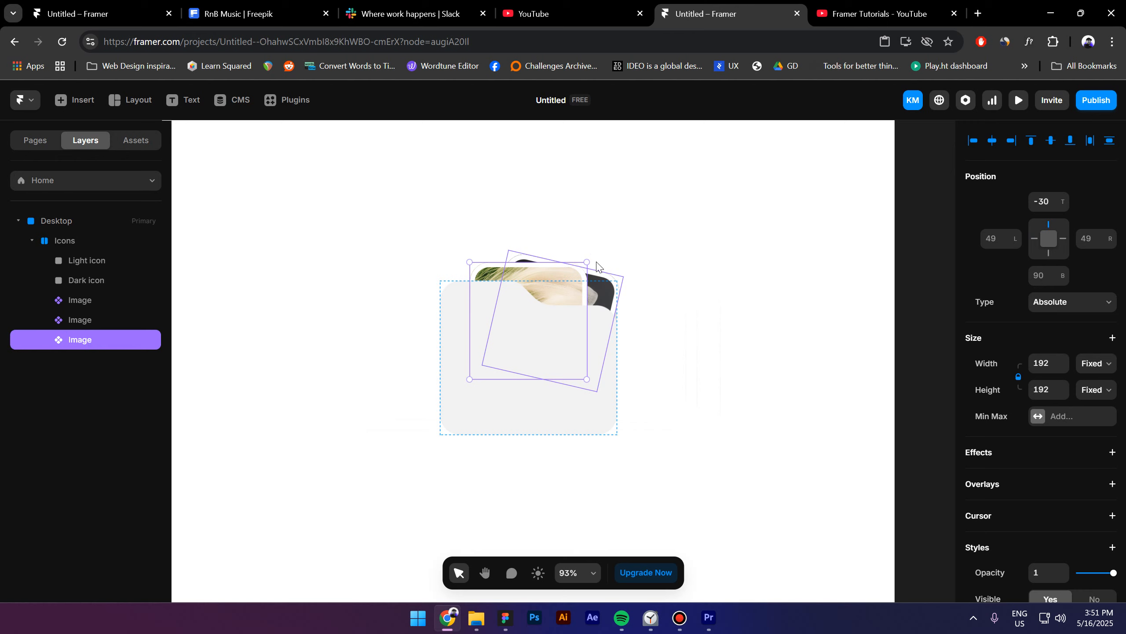
left_click_drag(593, 254, 573, 244)
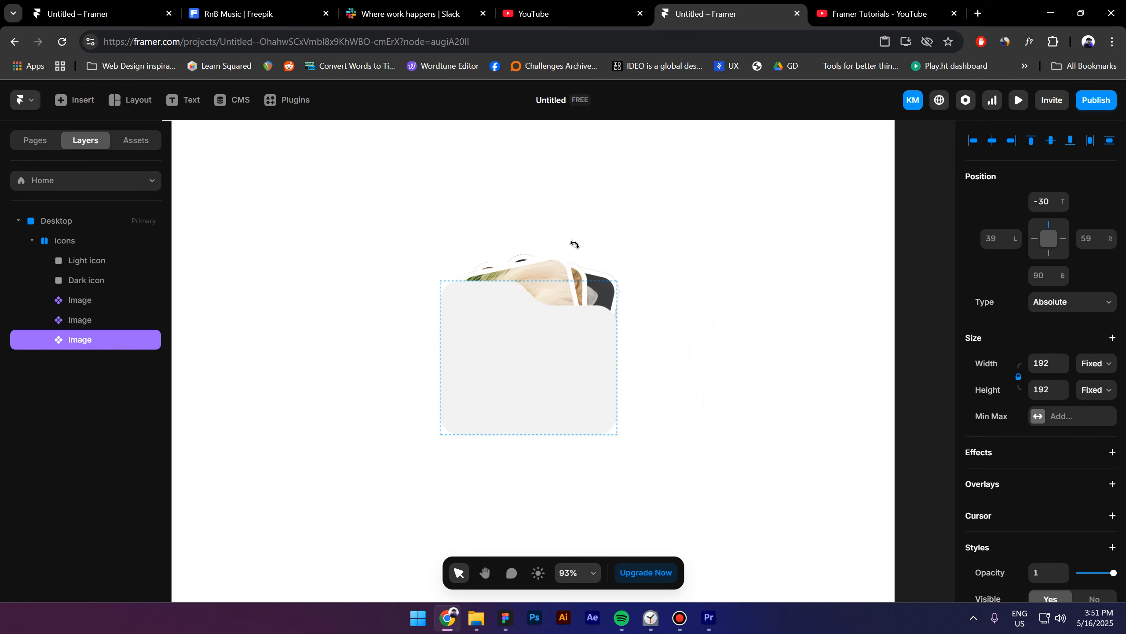
Raise the dog image by 30 pixels so it stands above the two tilted images
left_click(98, 326)
key("shift+Up")
key("shift+Up")
key("shift+Up")
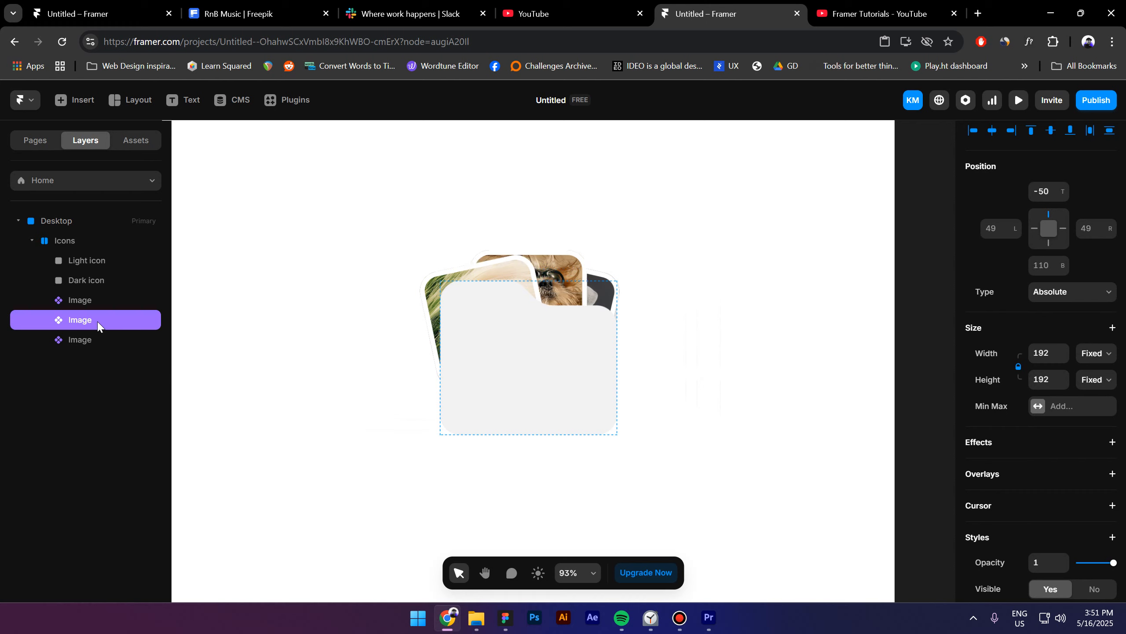
Convert the Icons stack into a component, keeping the name Icons
left_click(65, 242)
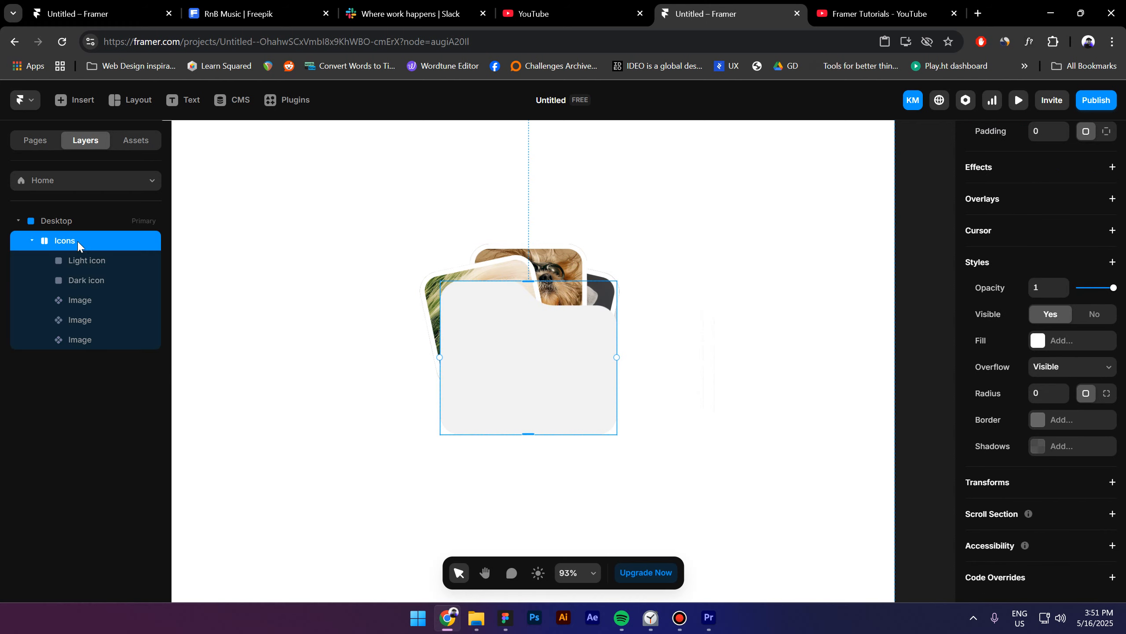
right_click(77, 244)
left_click(132, 179)
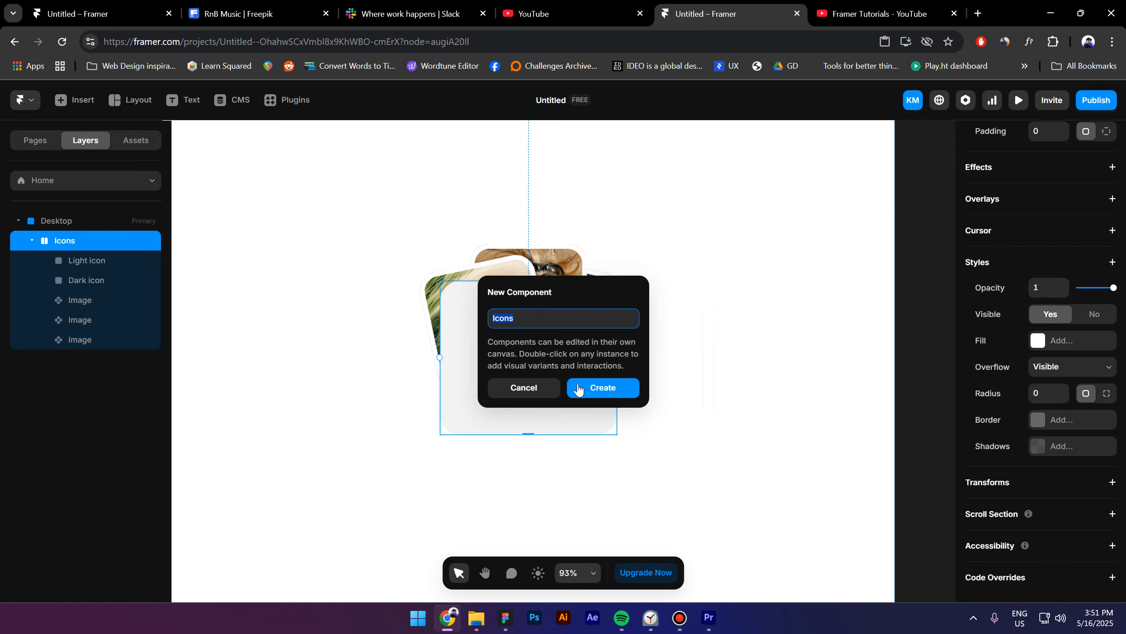
left_click(607, 387)
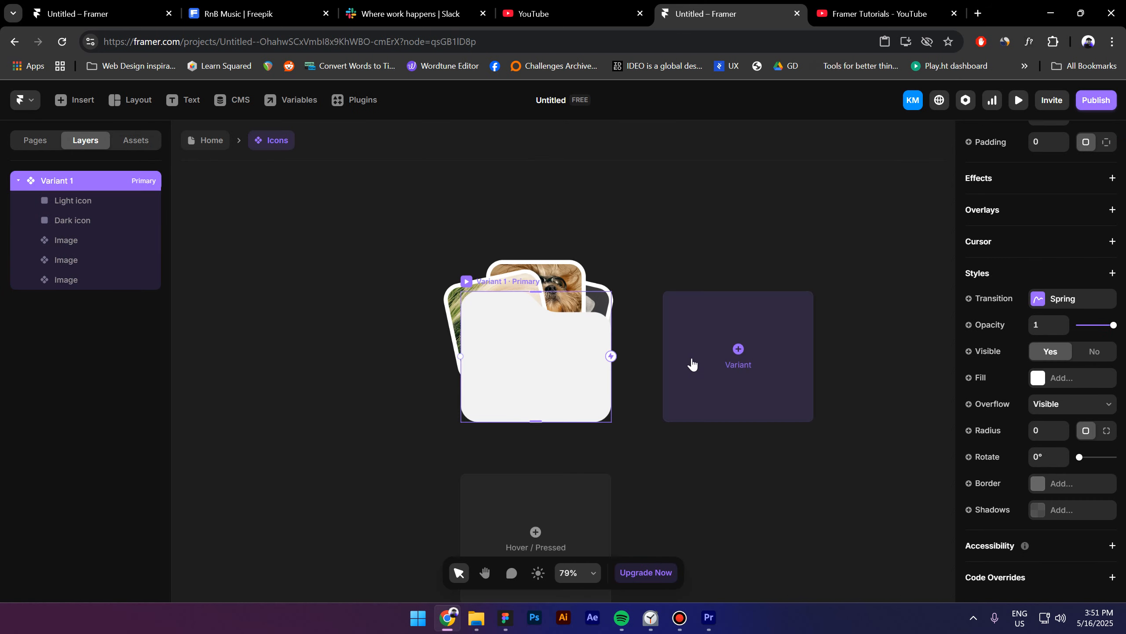
Add a second variant to the Icons component and move it right to an X position of 739
left_click(698, 360)
left_click_drag(508, 307, 690, 311)
In Variant 2, spread the images out of the folder: grass to the upper left, dog straight up, orchid to the upper right
key("shift+2")
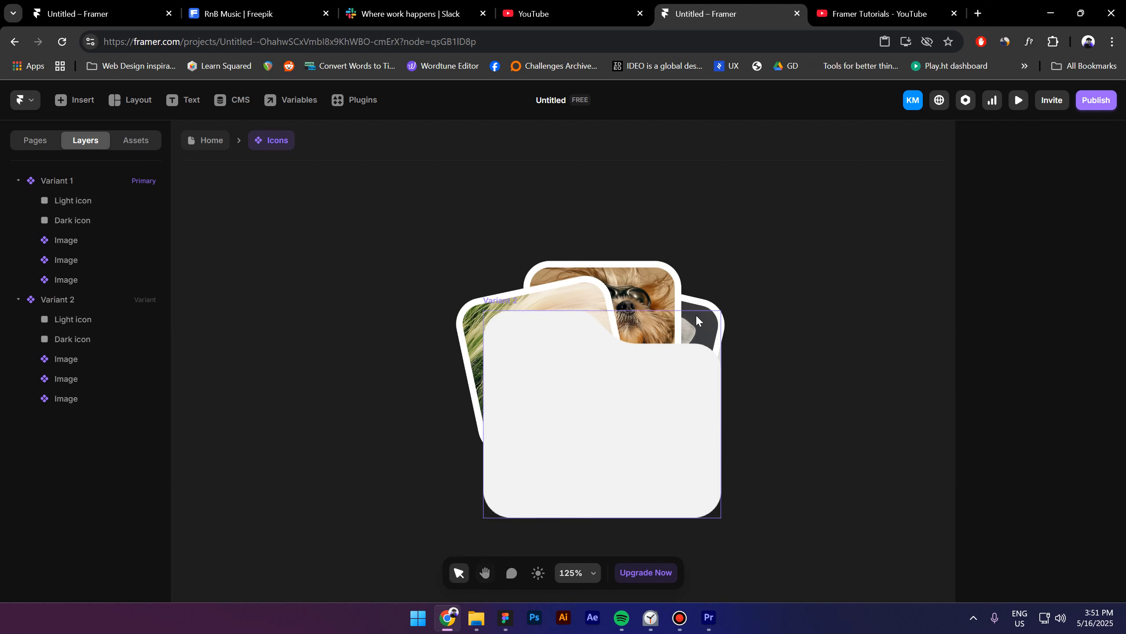
left_click(696, 312)
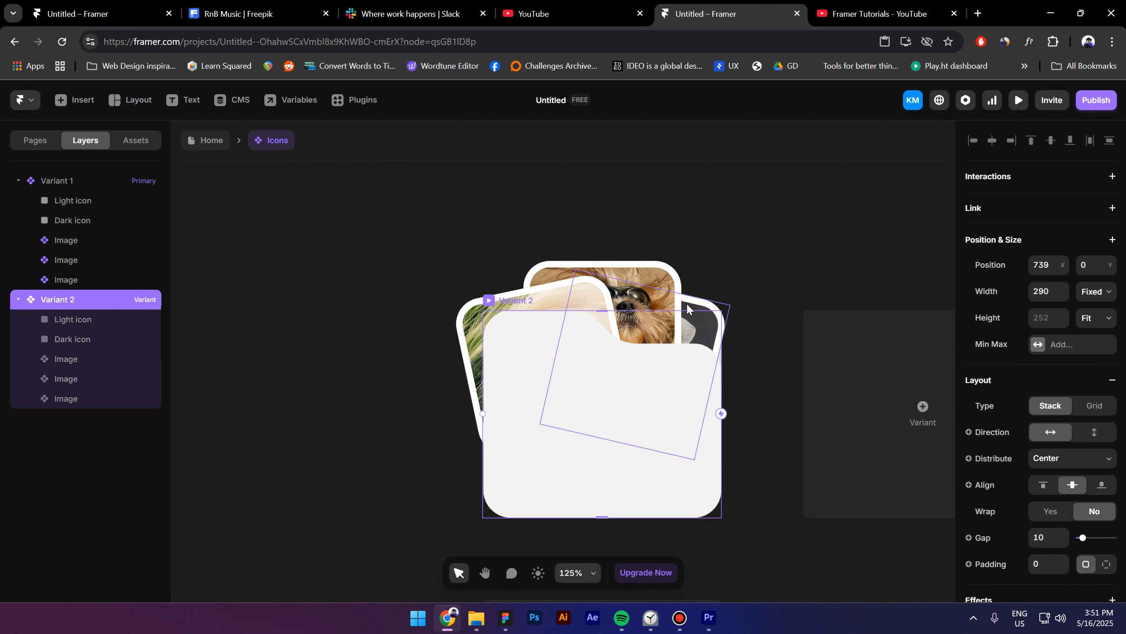
left_click(690, 310)
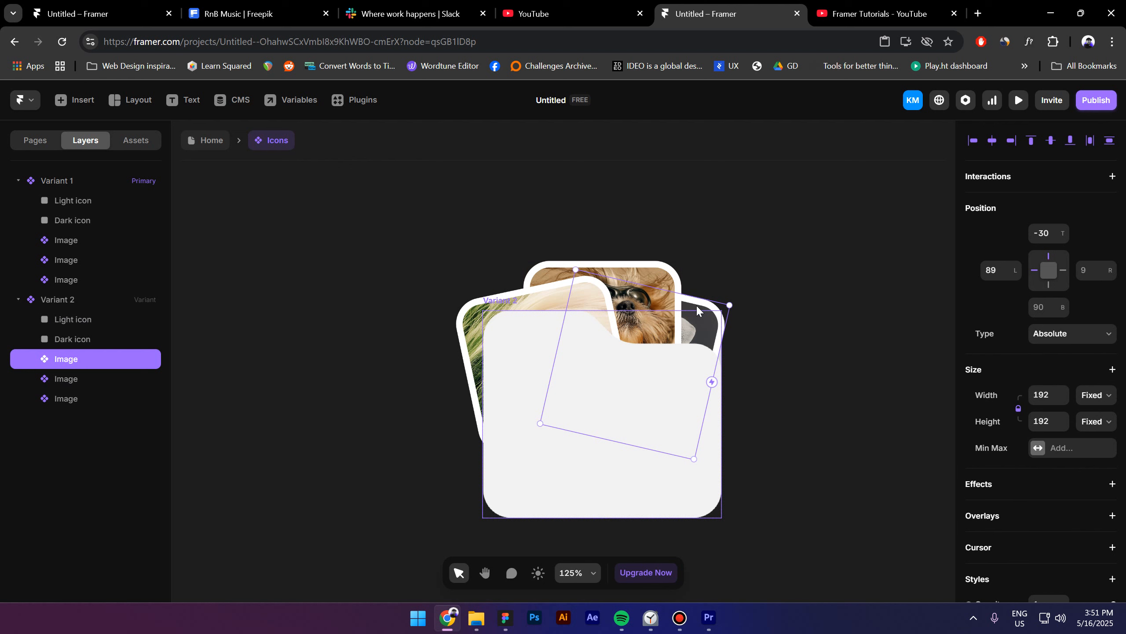
left_click(576, 294)
left_click_drag(577, 294, 424, 224)
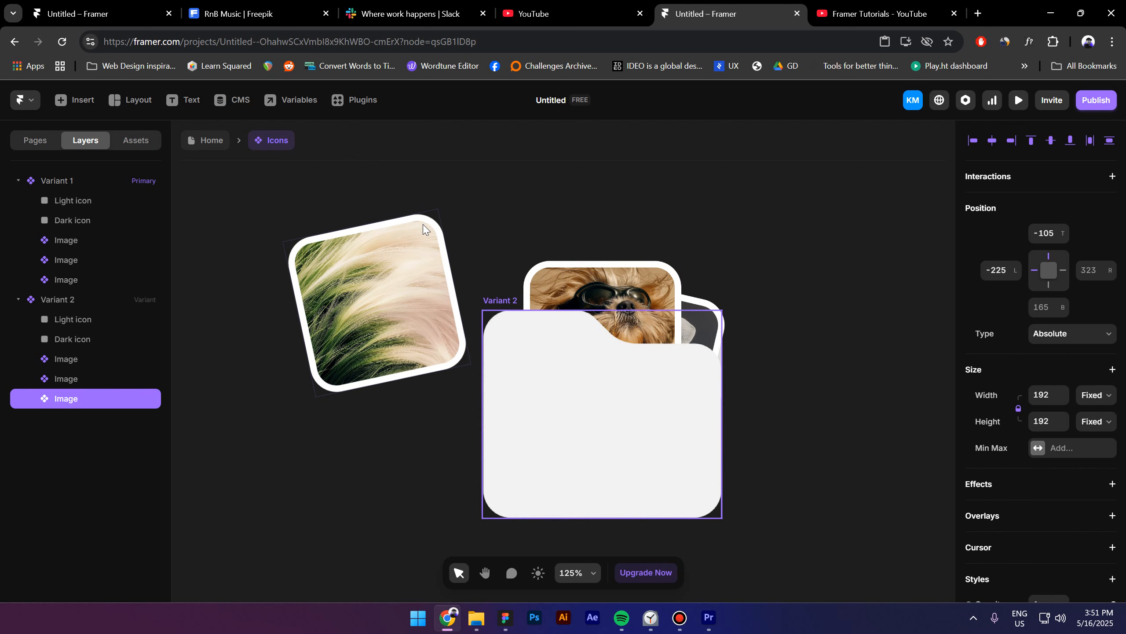
left_click(586, 278)
left_click_drag(586, 277, 635, 162)
left_click(602, 322)
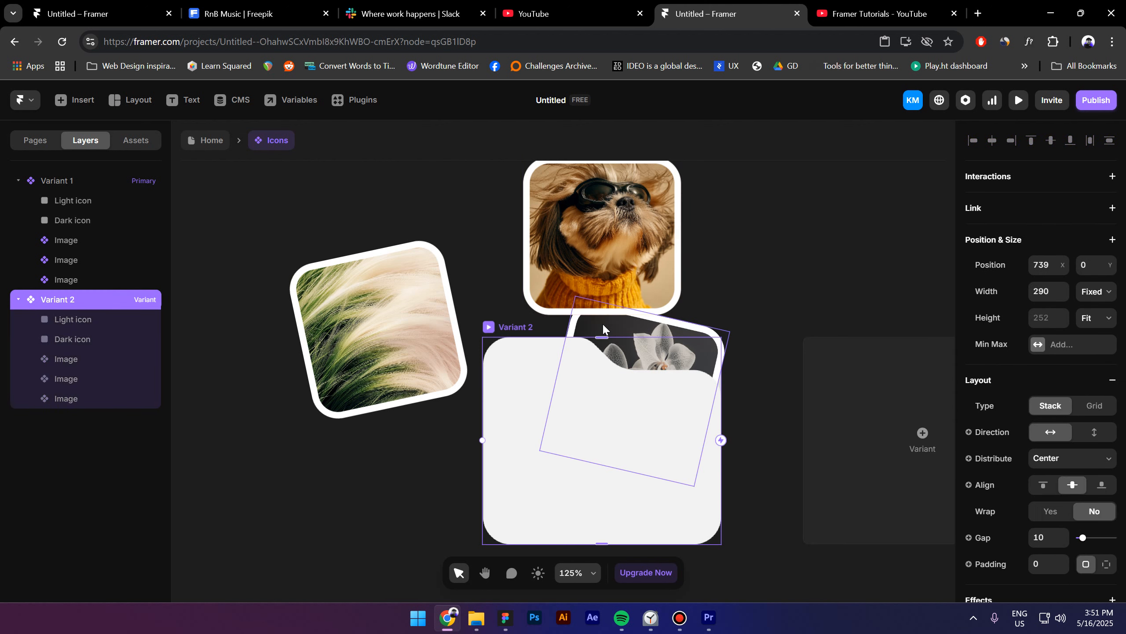
left_click_drag(602, 322, 793, 263)
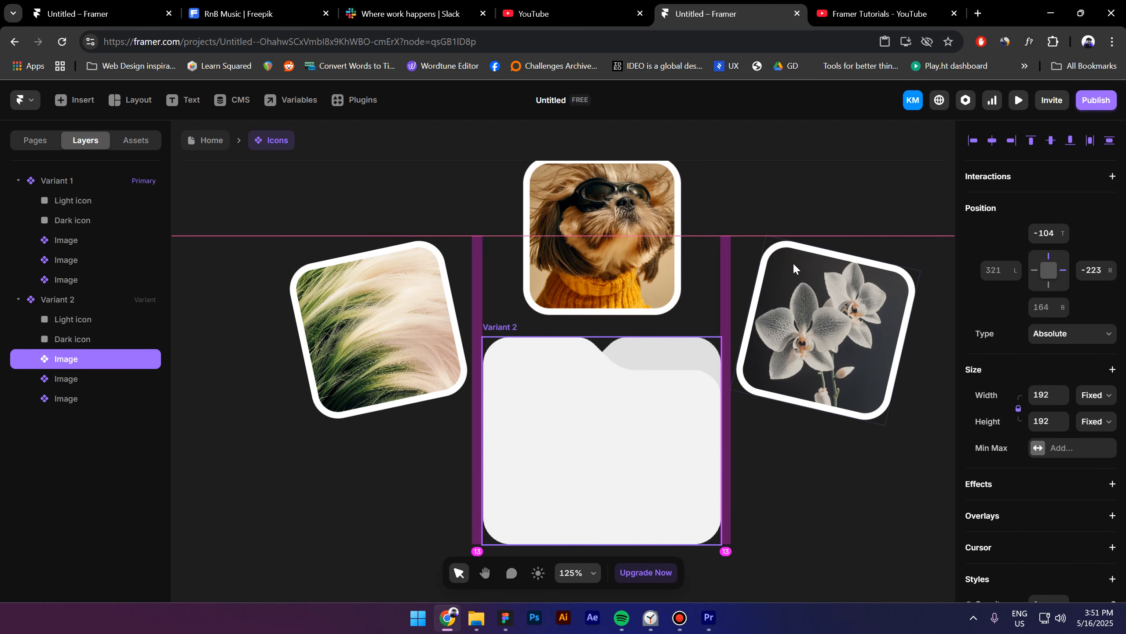
Connect Variant 1 to Variant 2 with an interaction triggered on Mouse Enter
scroll(689, 306, "down", 5)
left_click(505, 408)
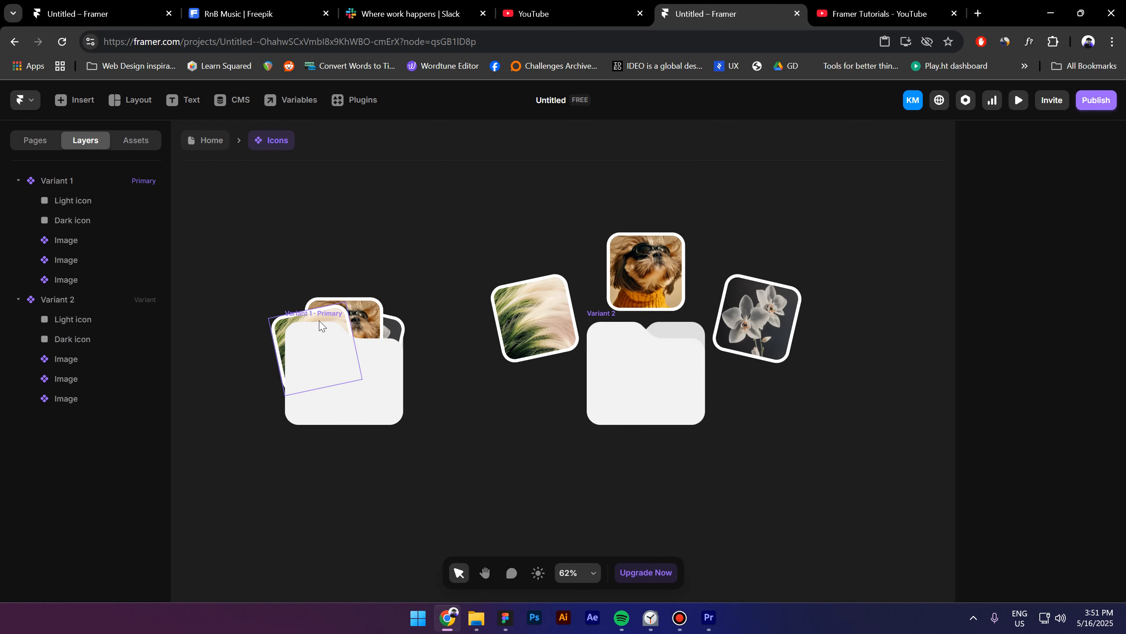
left_click(309, 315)
left_click(68, 186)
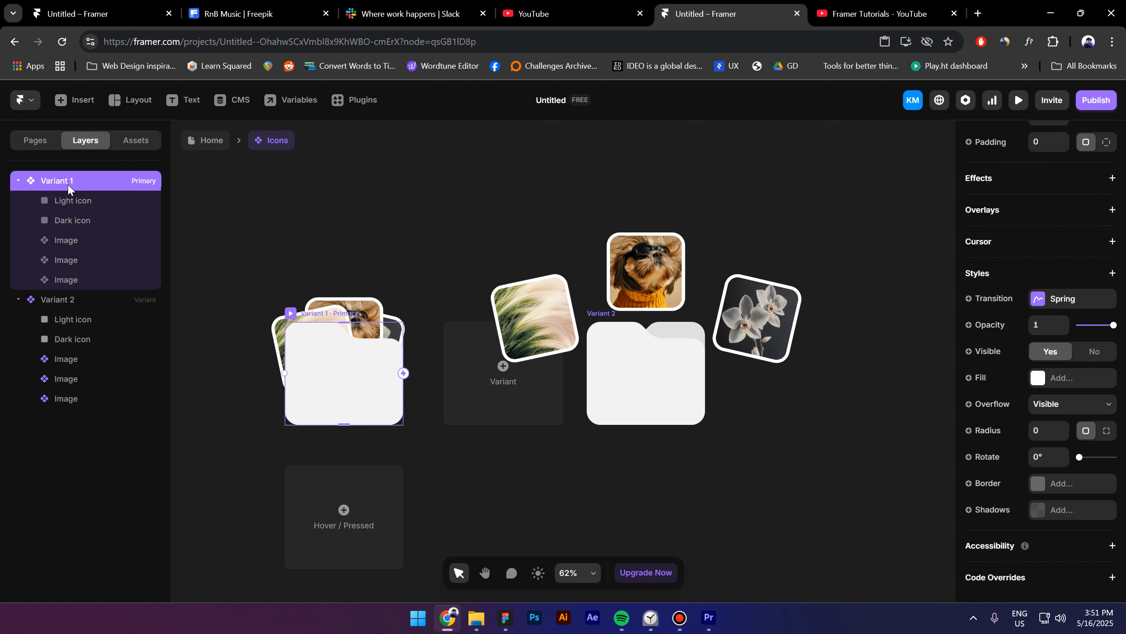
left_click_drag(404, 374, 692, 408)
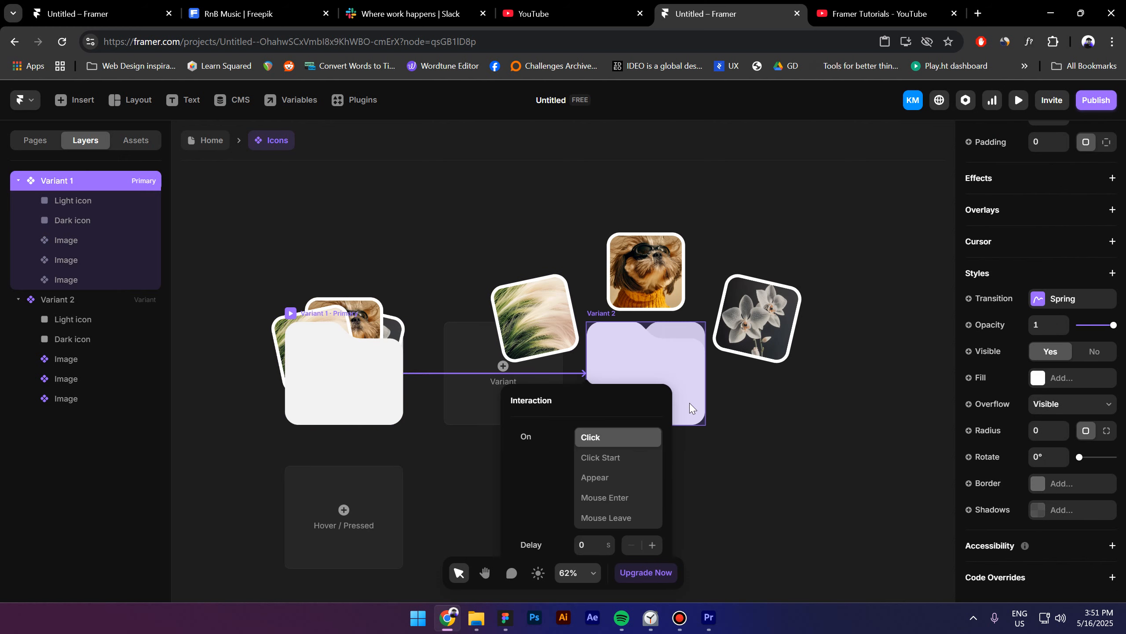
left_click(614, 498)
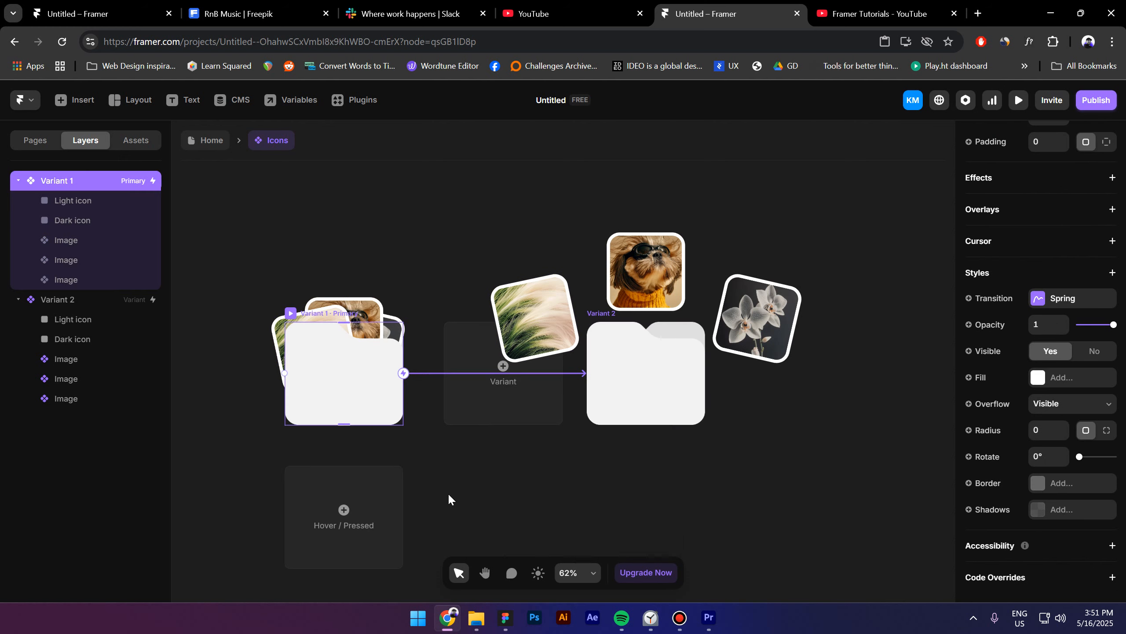
Connect Variant 2 back to Variant 1 with an interaction triggered on Mouse Leave
left_click(601, 315)
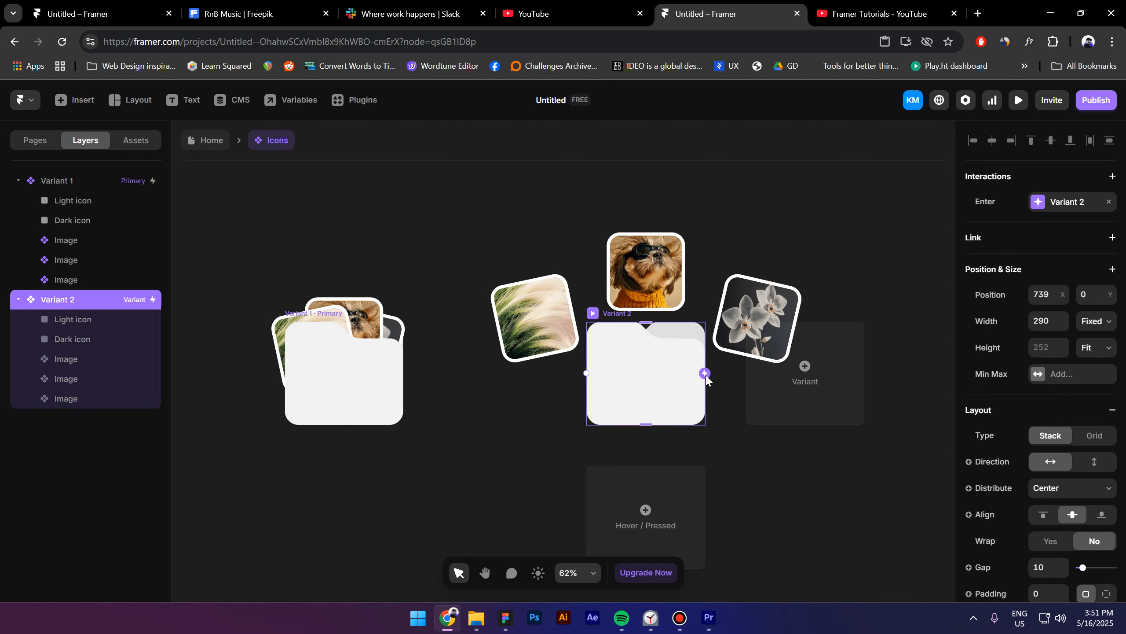
left_click_drag(704, 376, 356, 392)
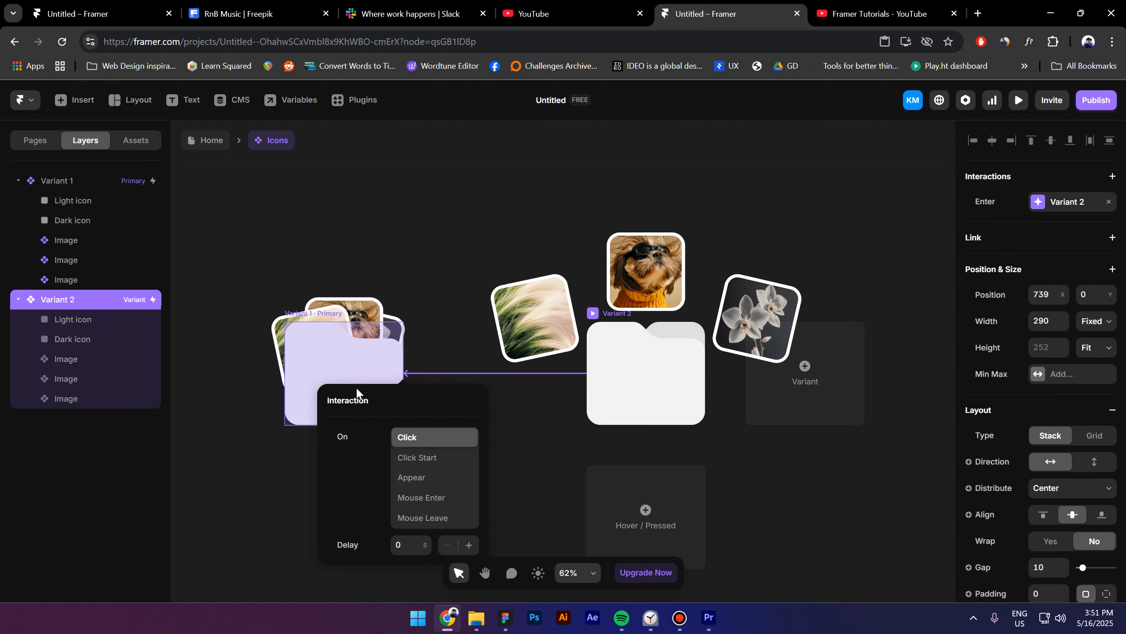
left_click(441, 517)
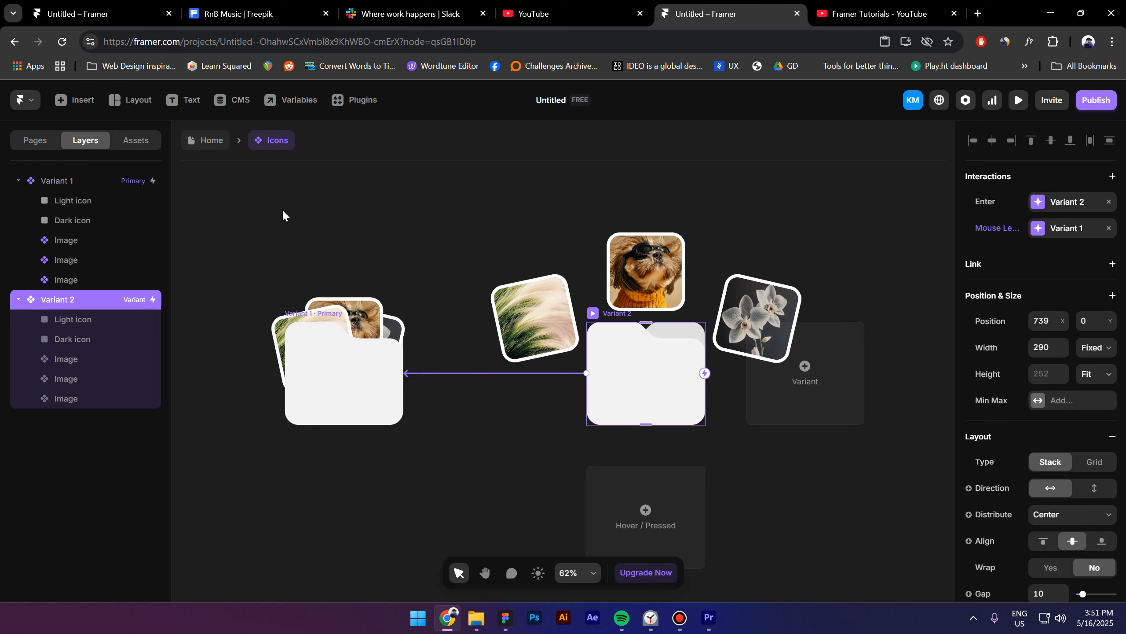
Return to the Home page and preview the folder component's hover animation
left_click(212, 140)
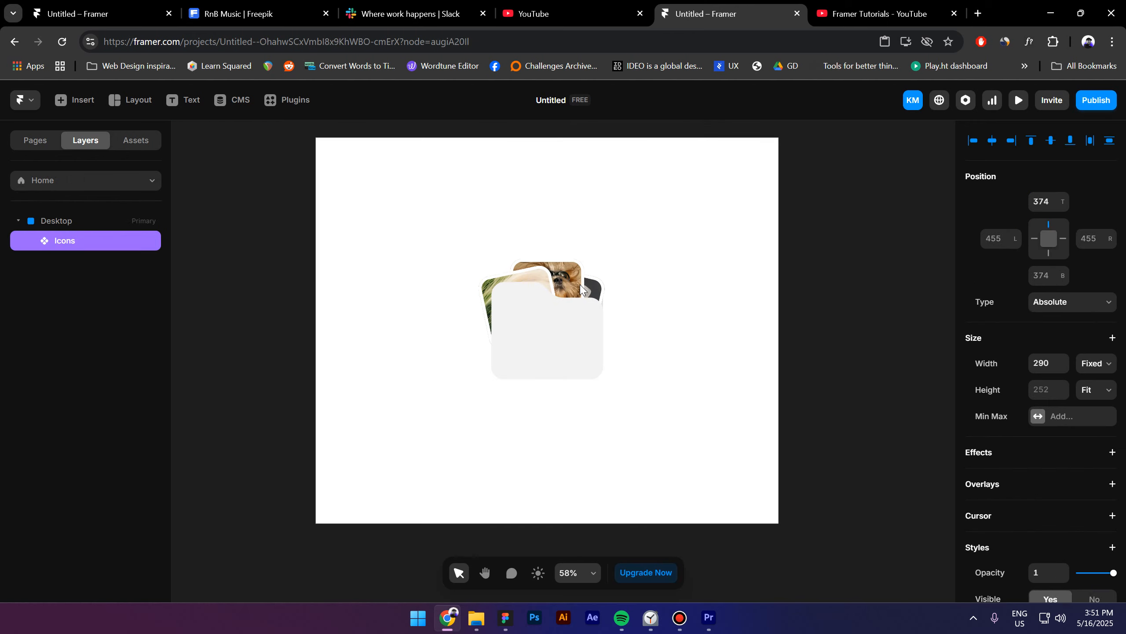
left_click(328, 162)
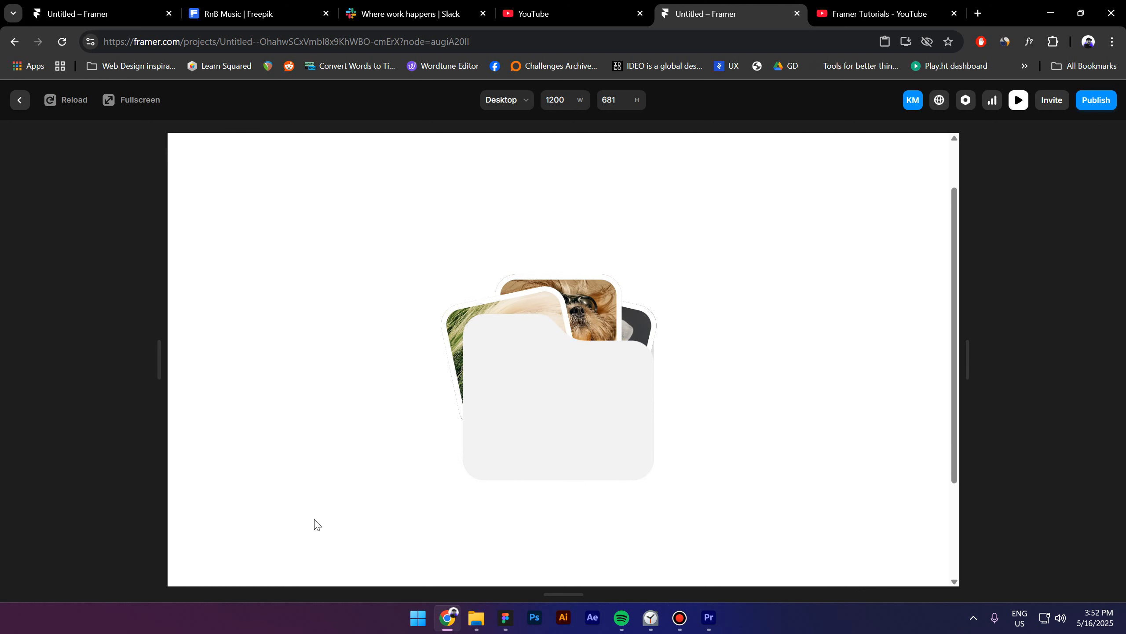
mouse_move(642, 389)
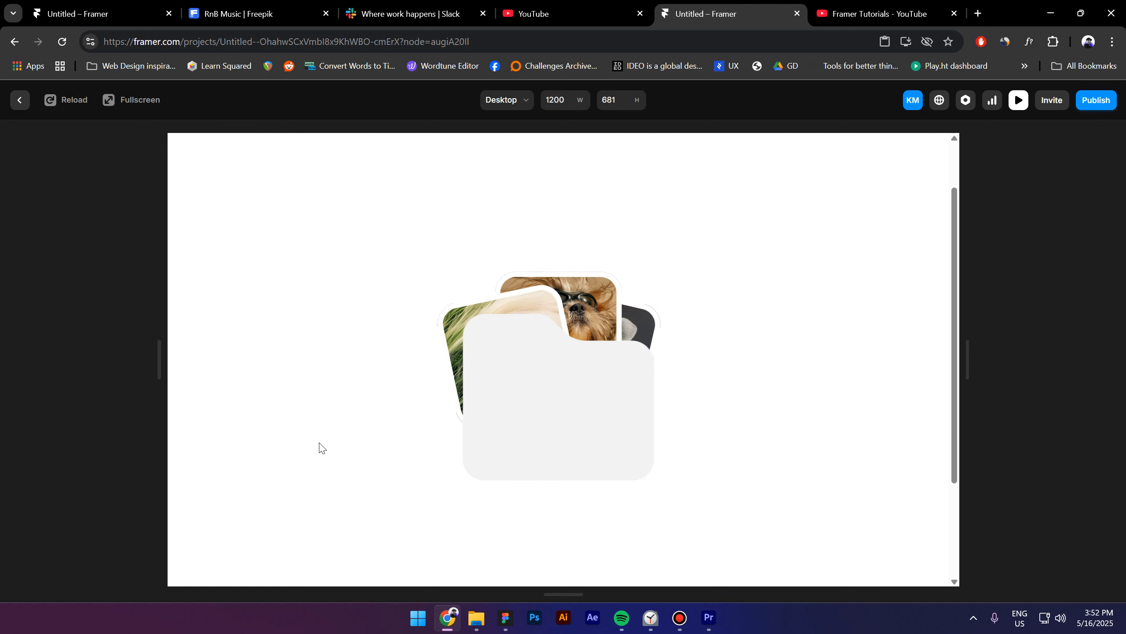